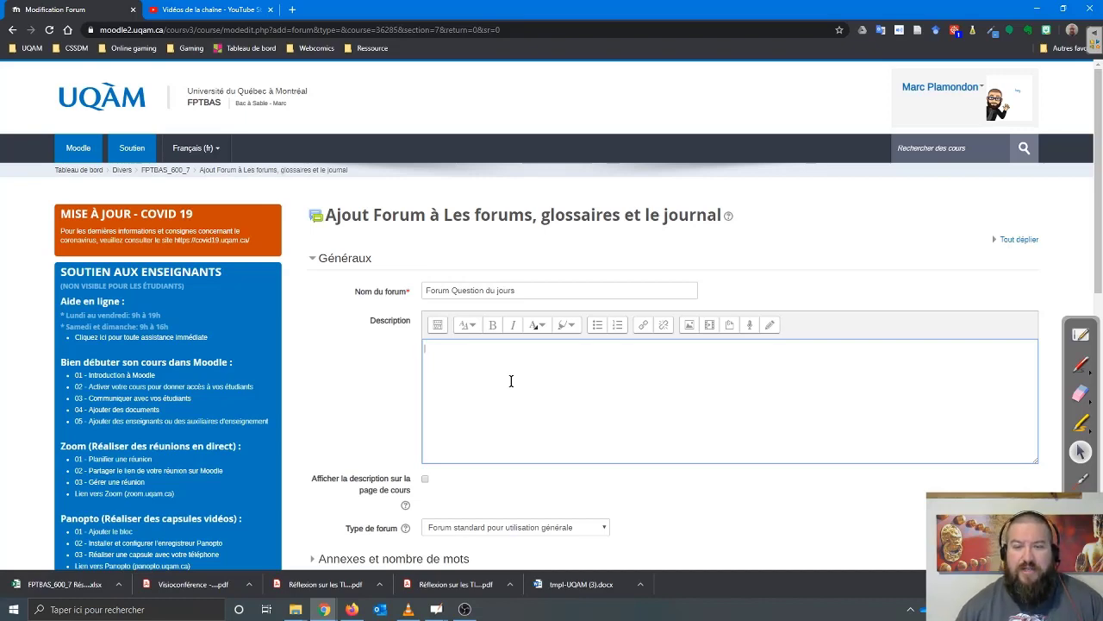
- Set the forum type to "Forum questions/réponses"
scroll(511, 381, "down", 2)
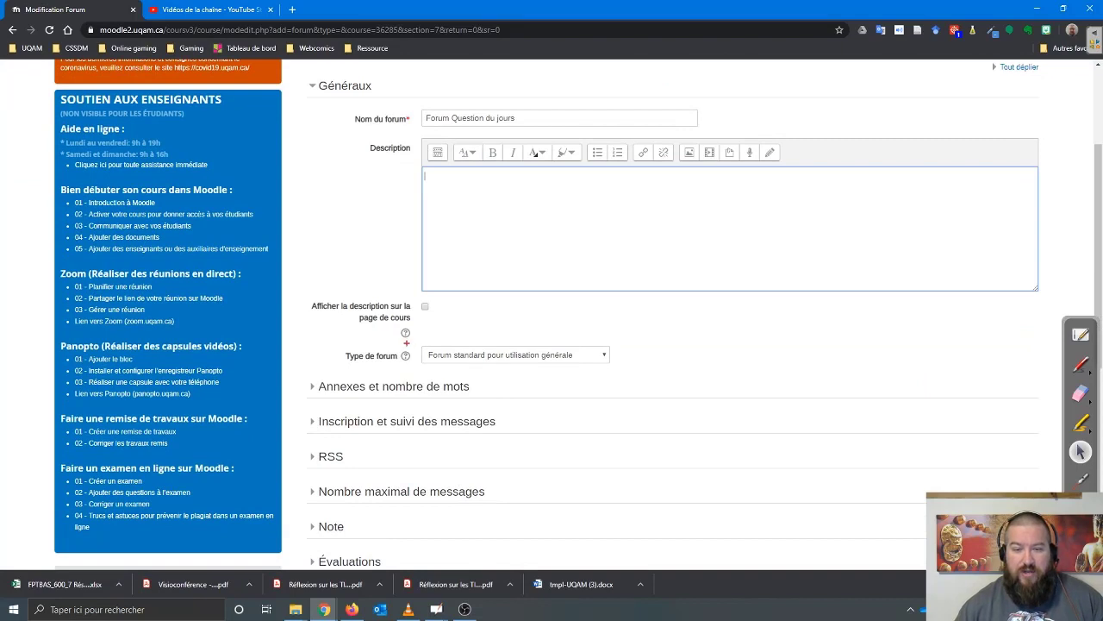
left_click_drag(326, 343, 635, 374)
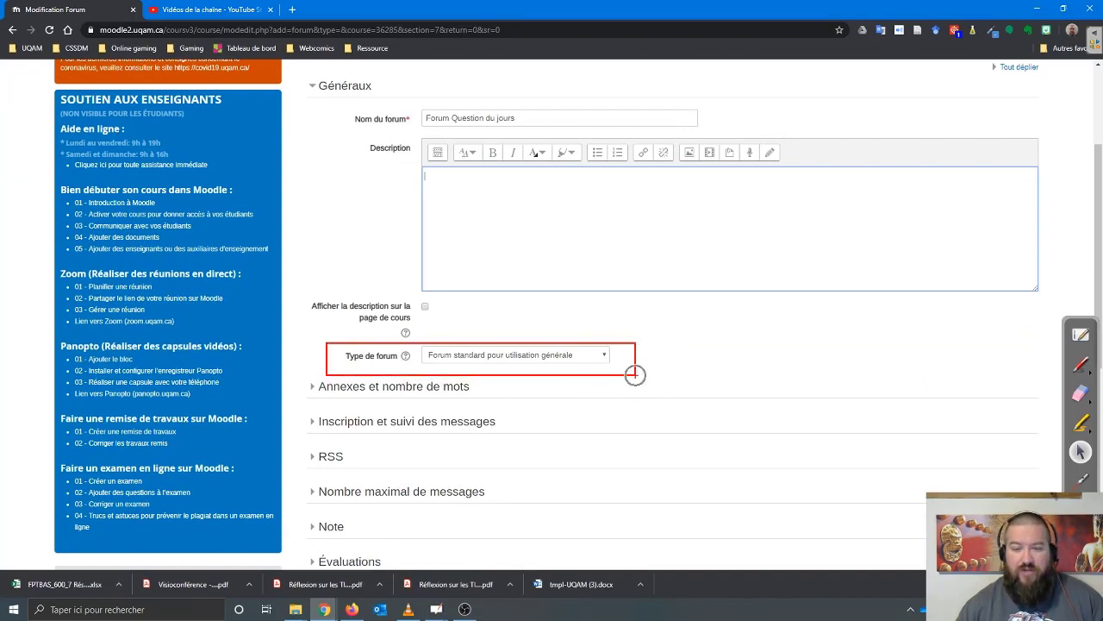
left_click(556, 356)
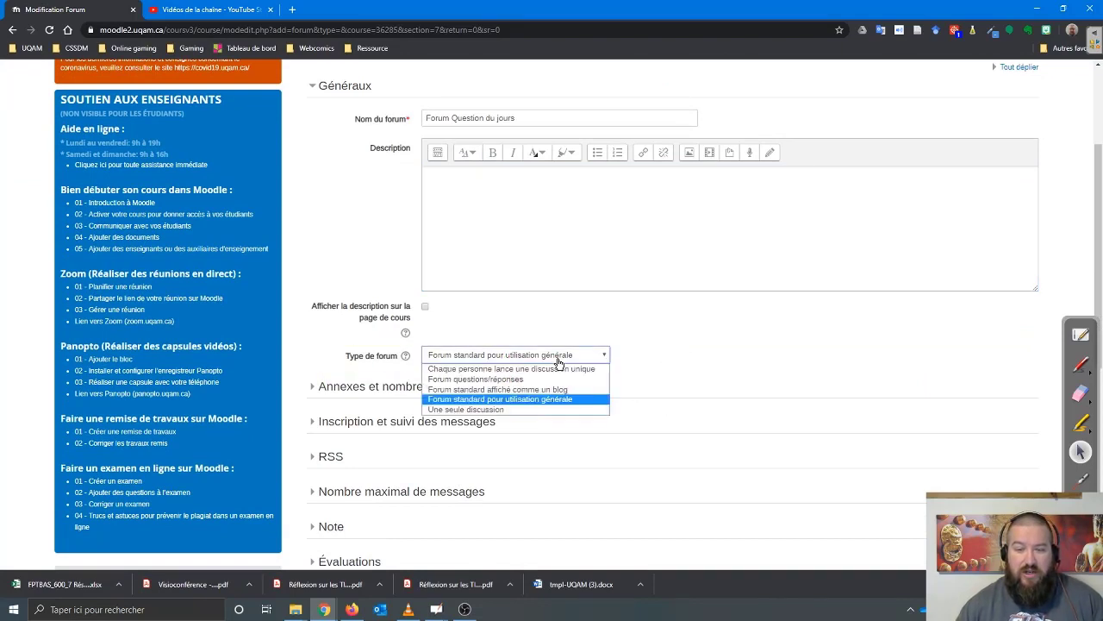
left_click(545, 380)
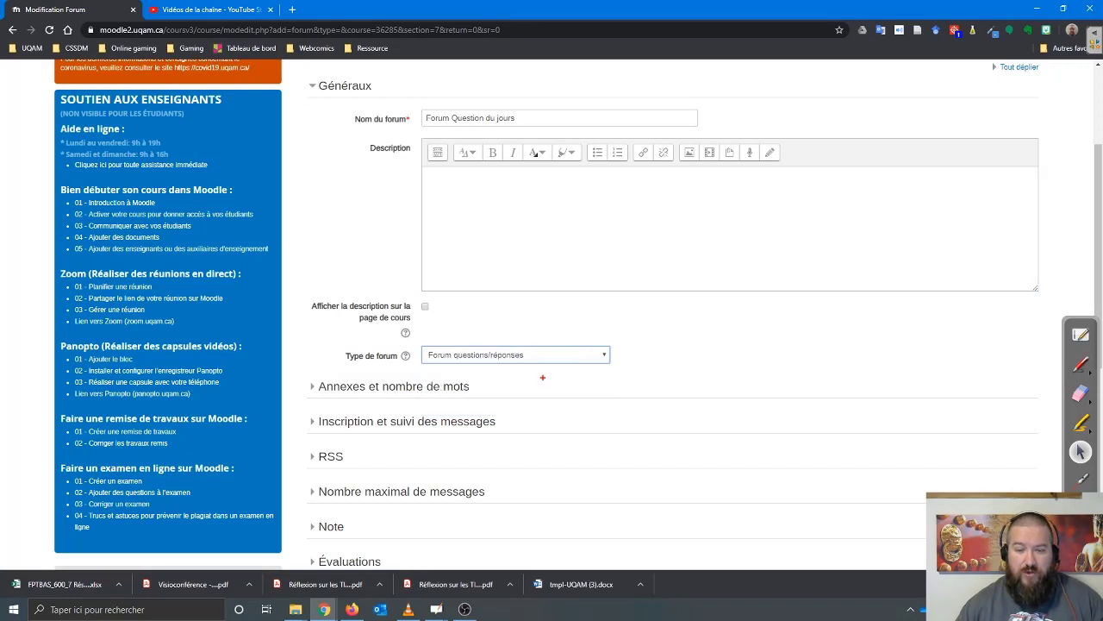
mouse_move(420, 338)
left_mouse_down()
mouse_move(598, 374)
mouse_move(660, 374)
left_mouse_up()
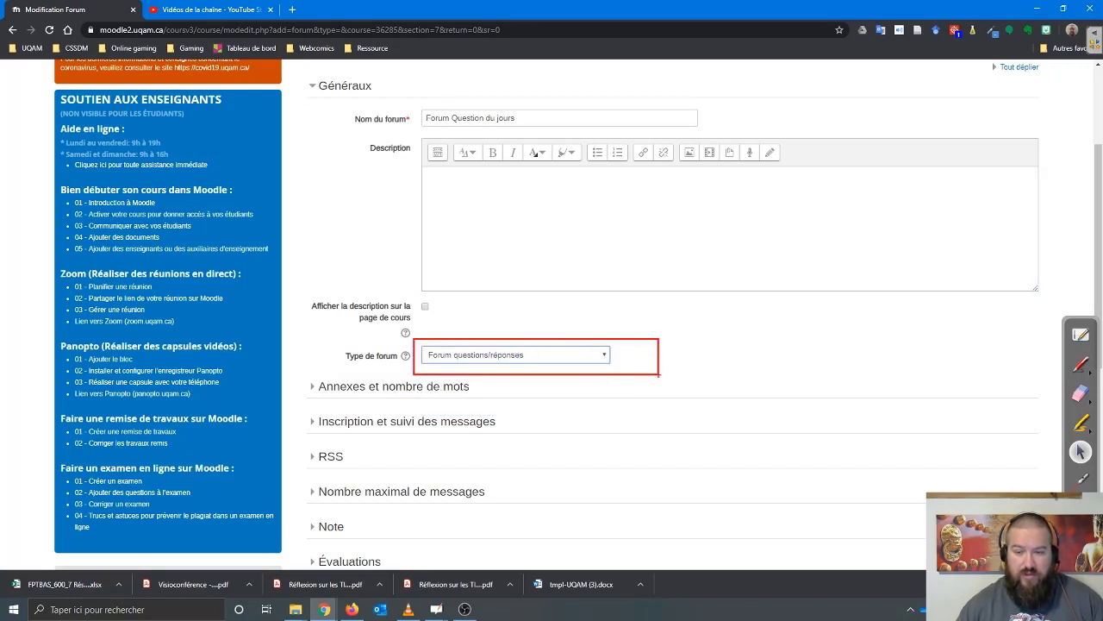
left_click(435, 388)
left_click(433, 388)
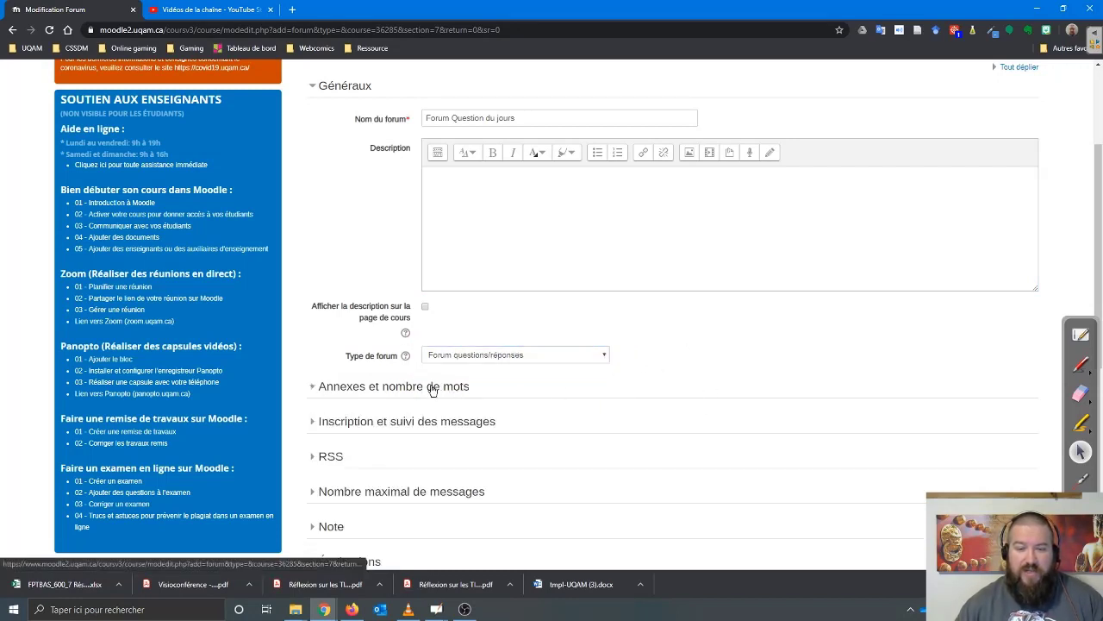
- Set the forum's subscription mode to "Abonnement imposé" and message tracking to "Facultatif"
scroll(488, 426, "down", 2)
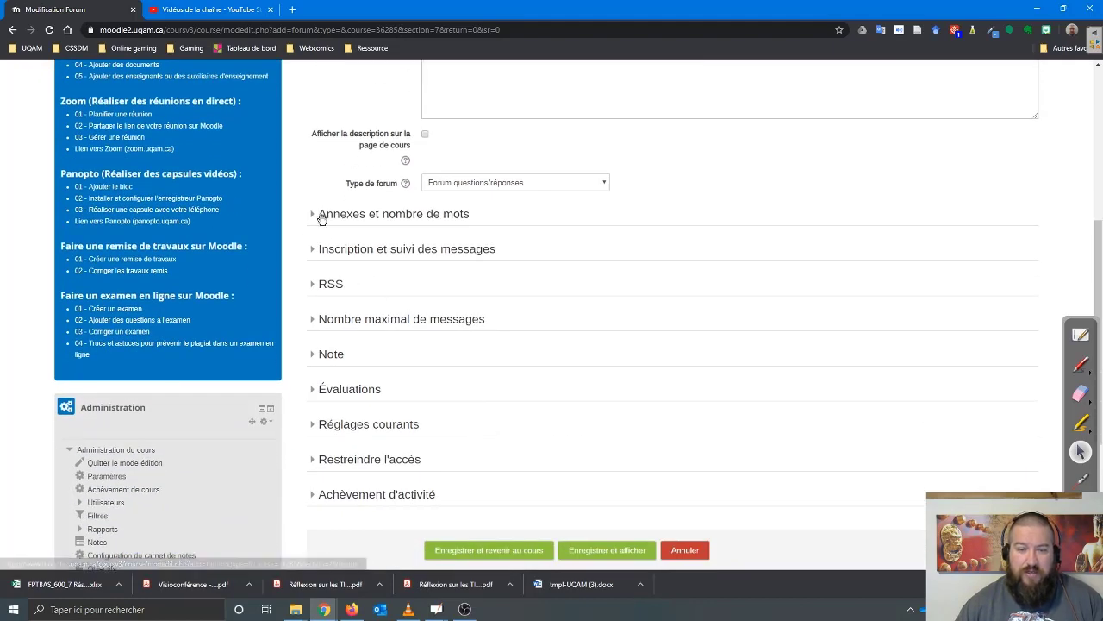
left_click(444, 255)
left_click(520, 285)
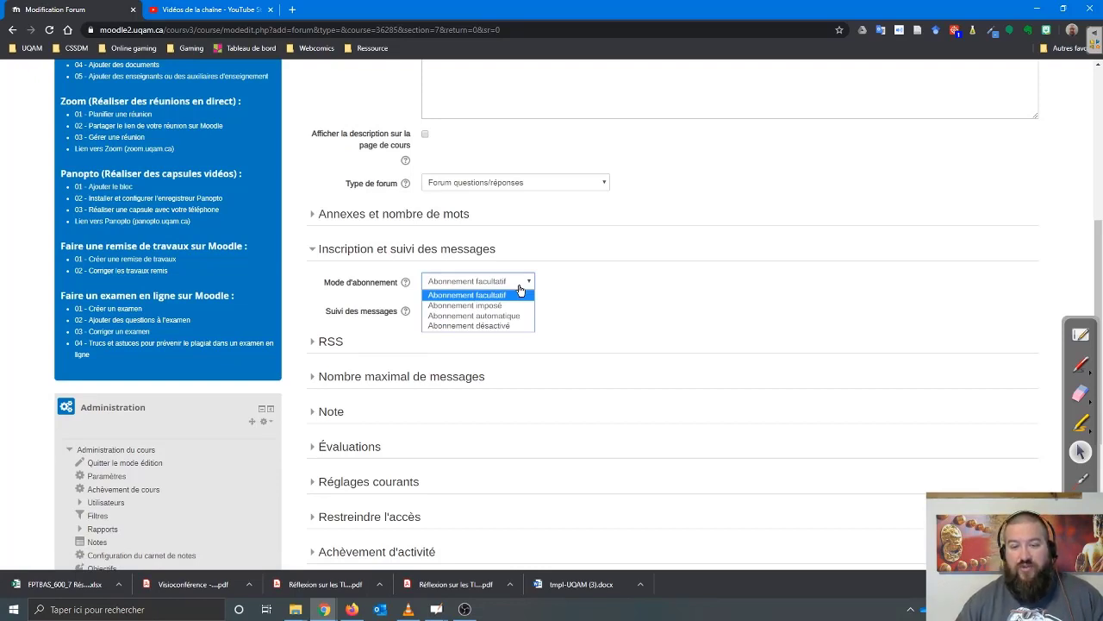
left_click(491, 305)
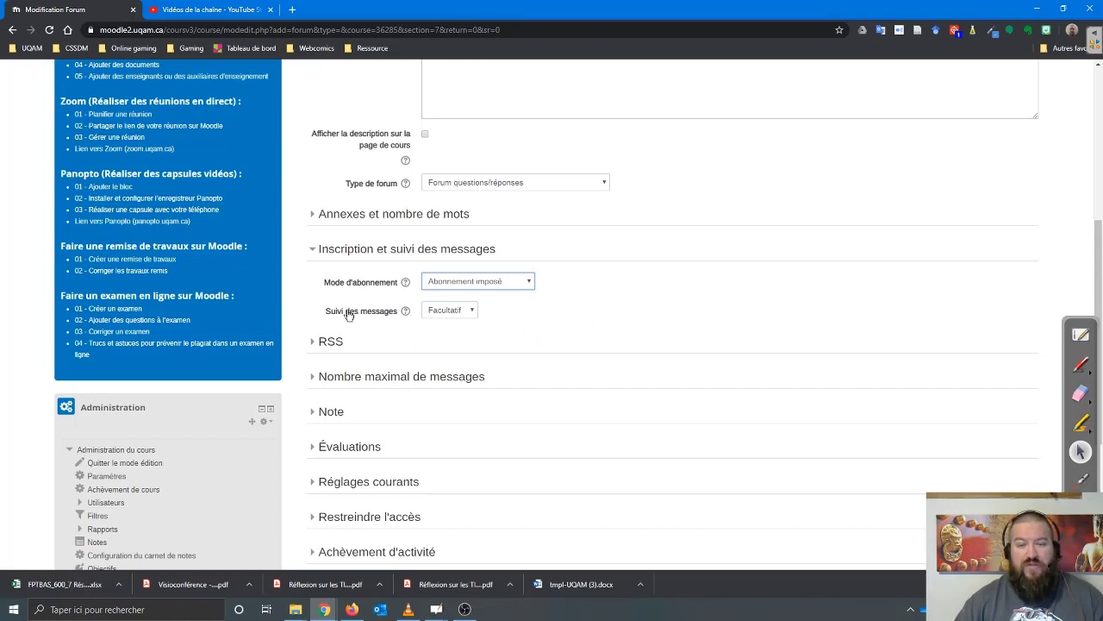
left_click(457, 312)
left_click(462, 323)
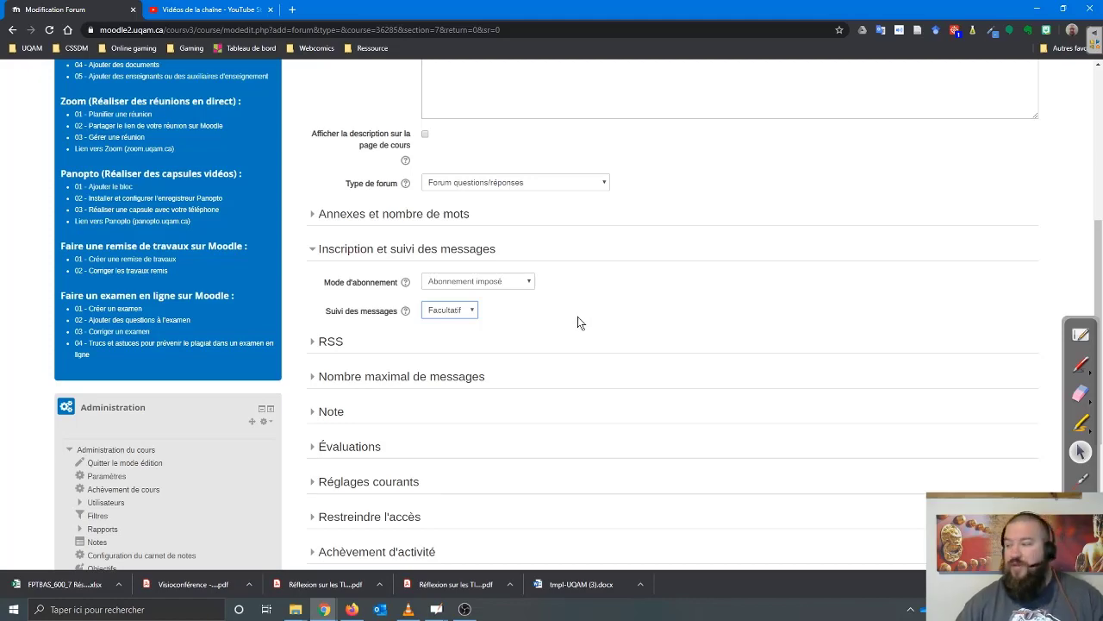
- Review the forum's settings for maximum number of messages, grade and evaluations, including the evaluation combination types
scroll(574, 322, "down", 2)
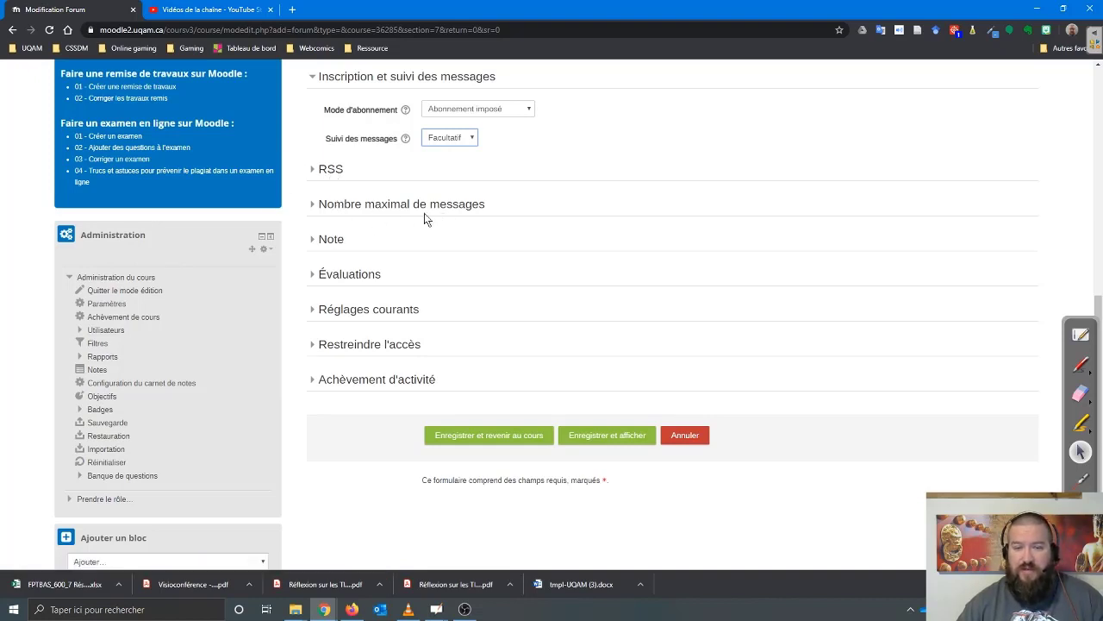
left_click(378, 214)
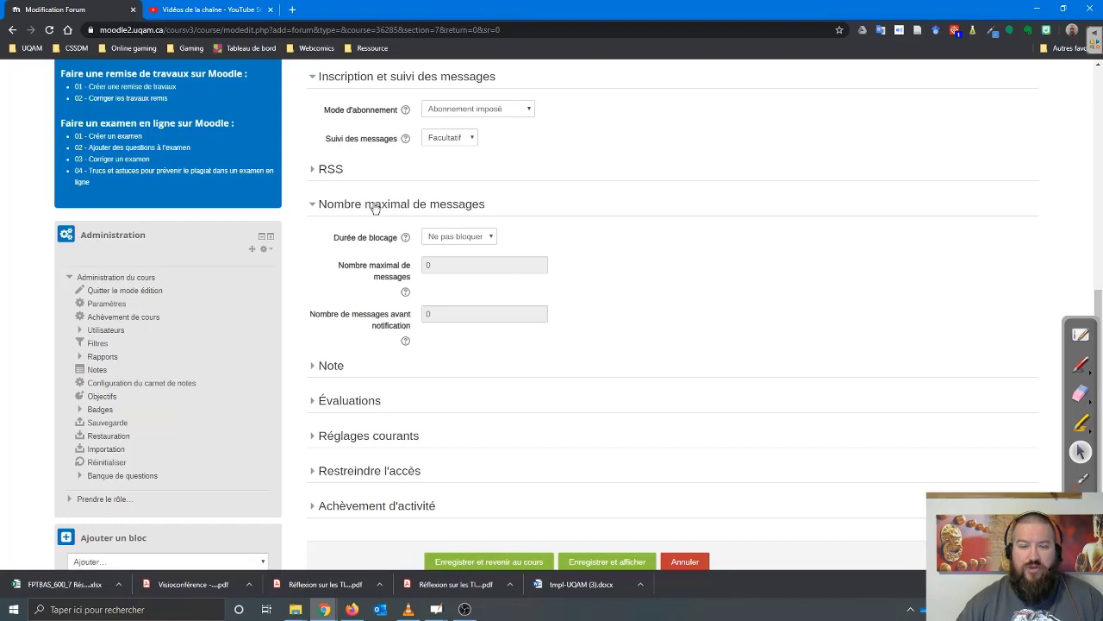
left_click(375, 207)
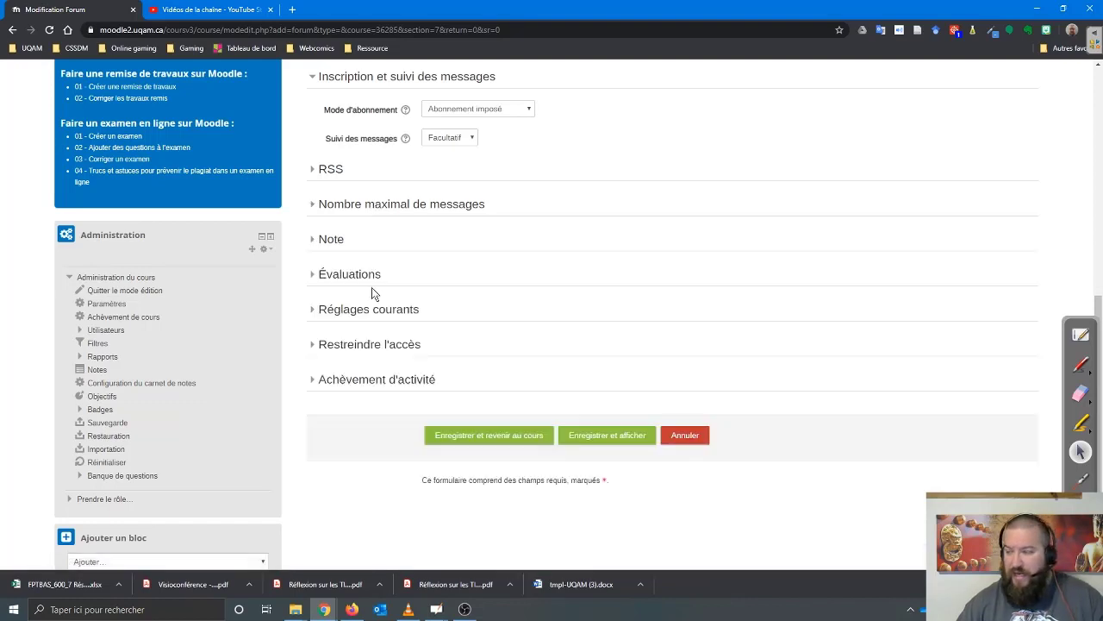
left_click(331, 249)
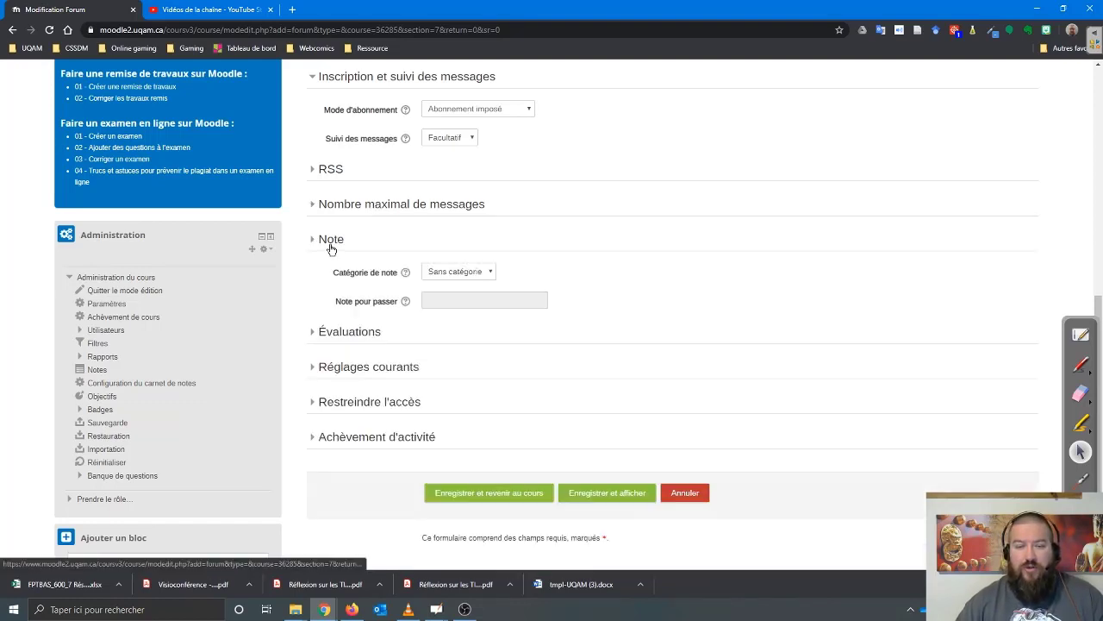
left_click(331, 249)
left_click(349, 278)
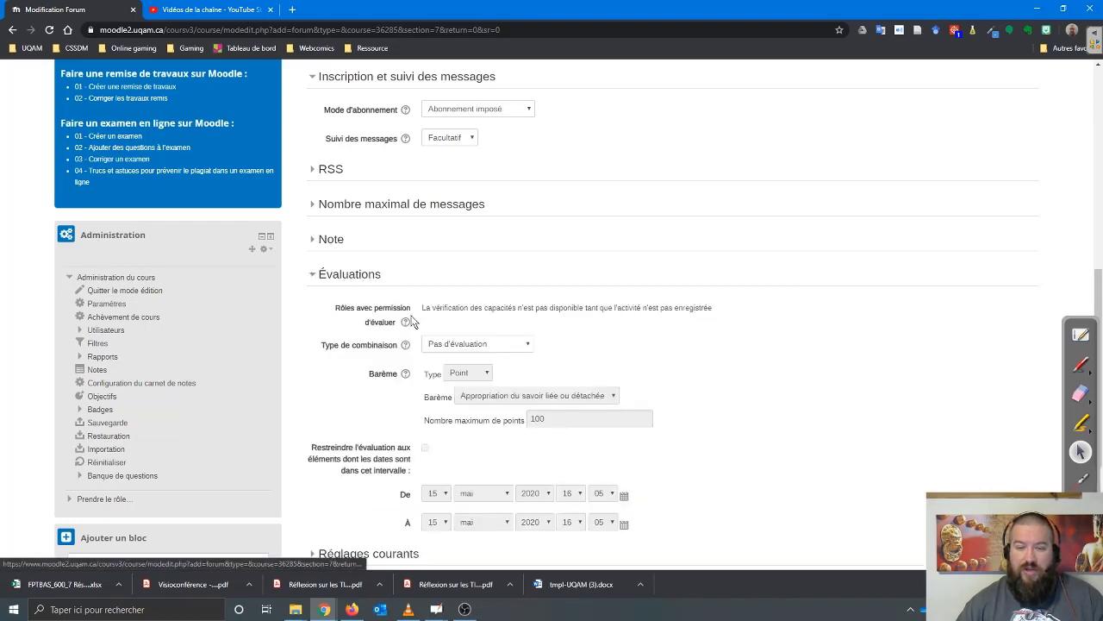
left_click(471, 346)
left_click(472, 355)
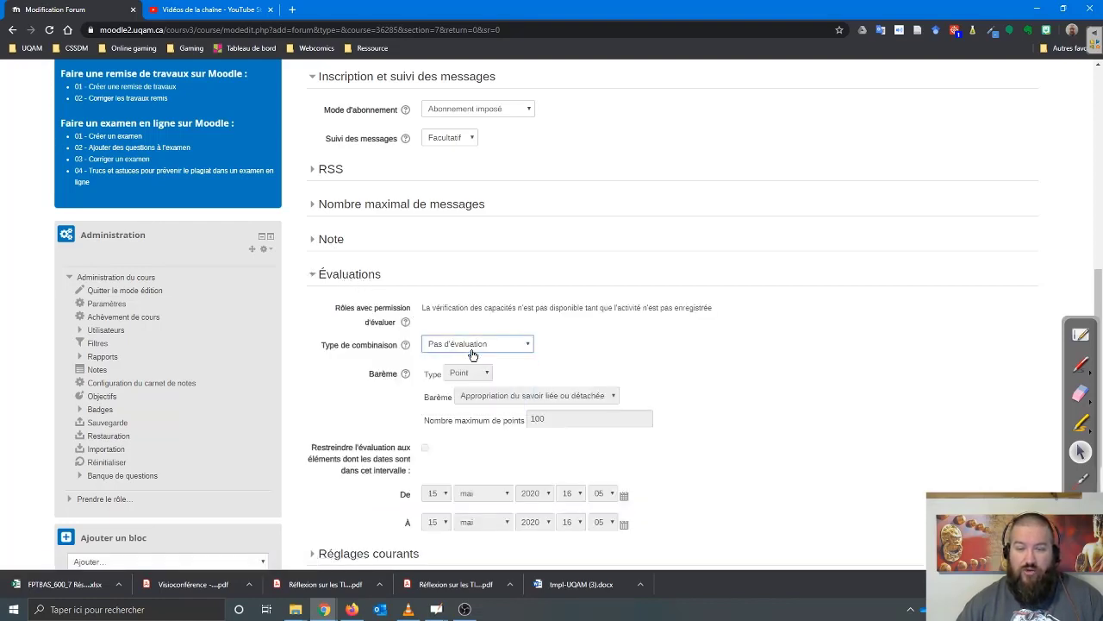
left_click(333, 278)
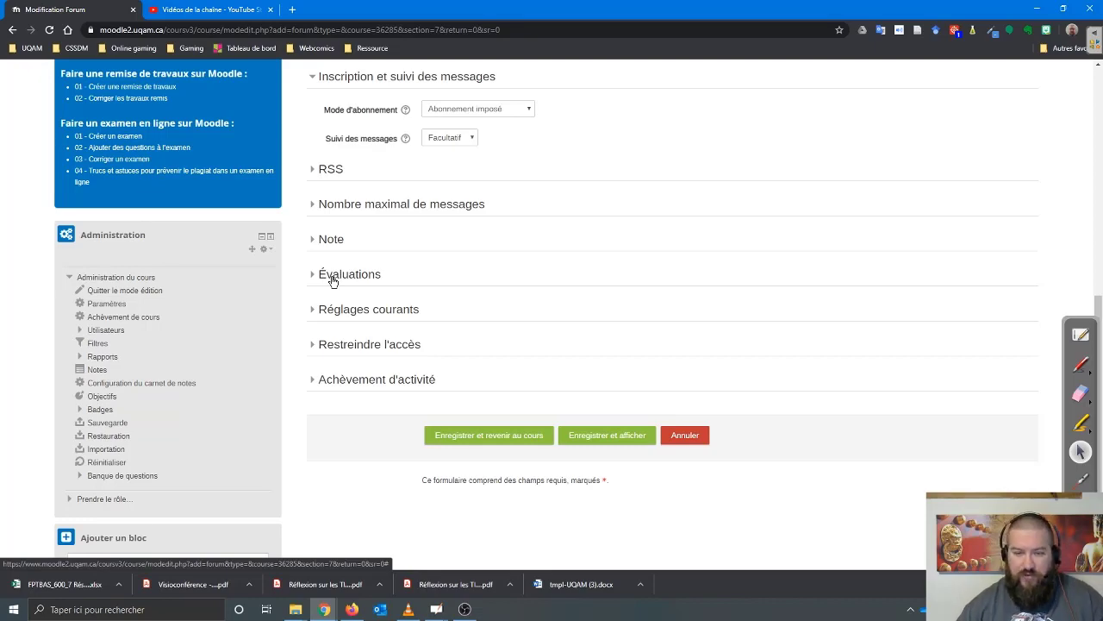
- Set the forum's completion tracking to "Ne pas afficher l'état d'achèvement", and save the forum, returning to the course
left_click(369, 384)
scroll(490, 387, "down", 2)
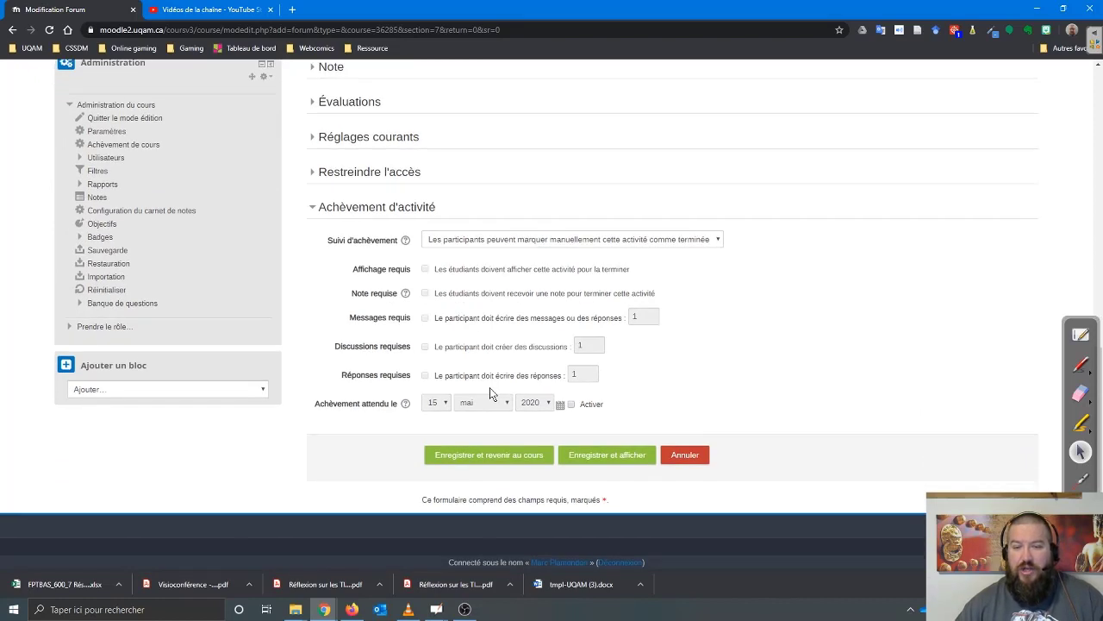
left_click(488, 240)
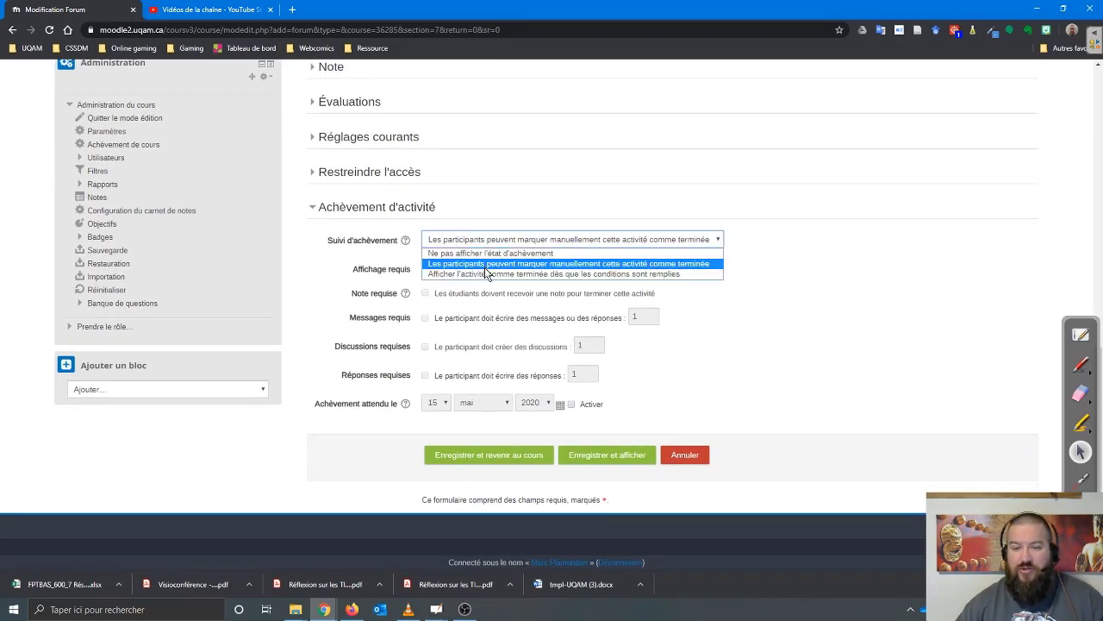
left_click(487, 254)
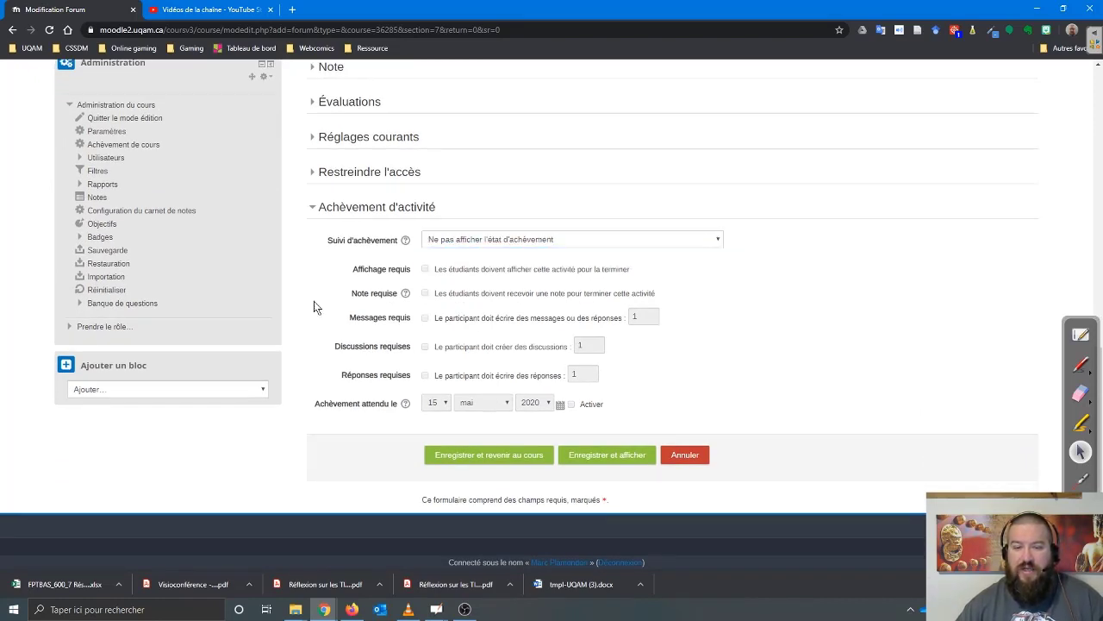
scroll(314, 307, "down", 1)
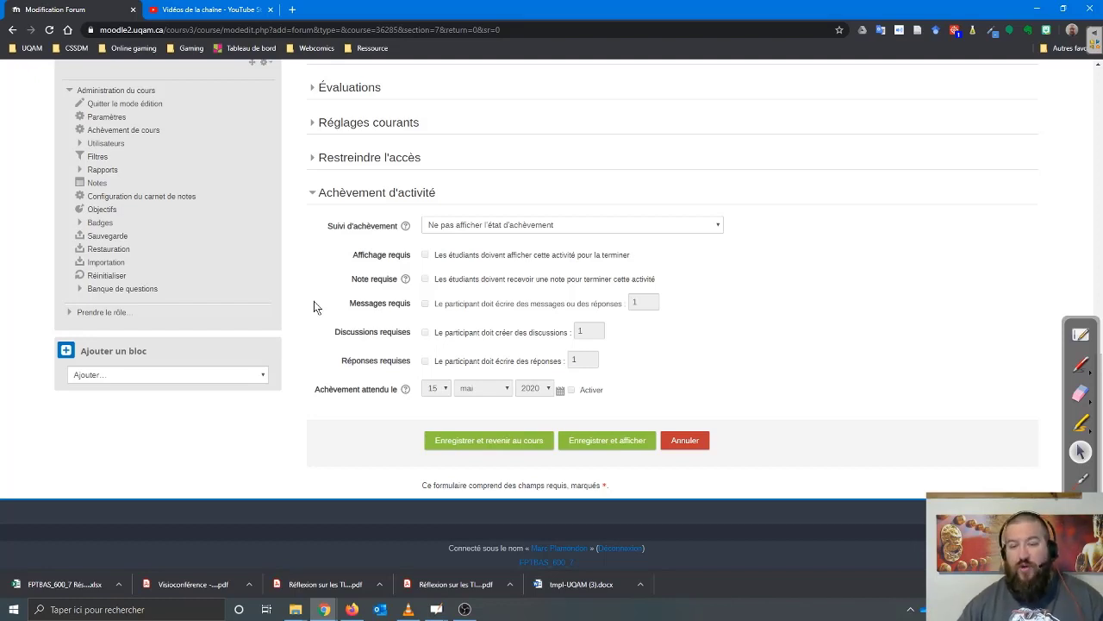
left_click(521, 449)
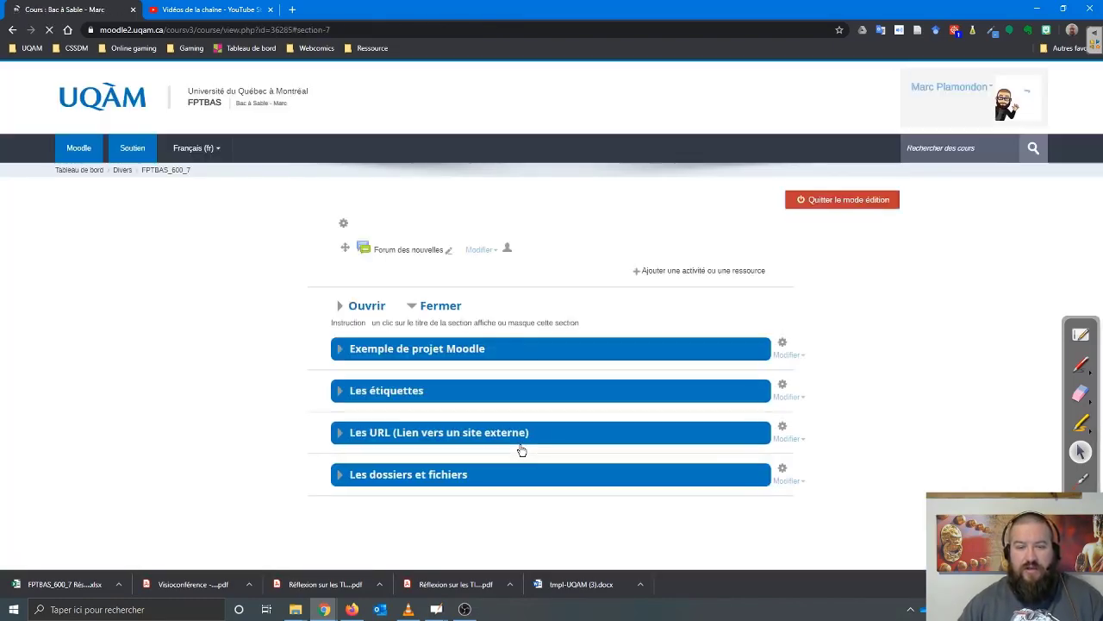
- Open the "Forum Question du jours" forum from the course page and start a new question
scroll(481, 437, "up", 3)
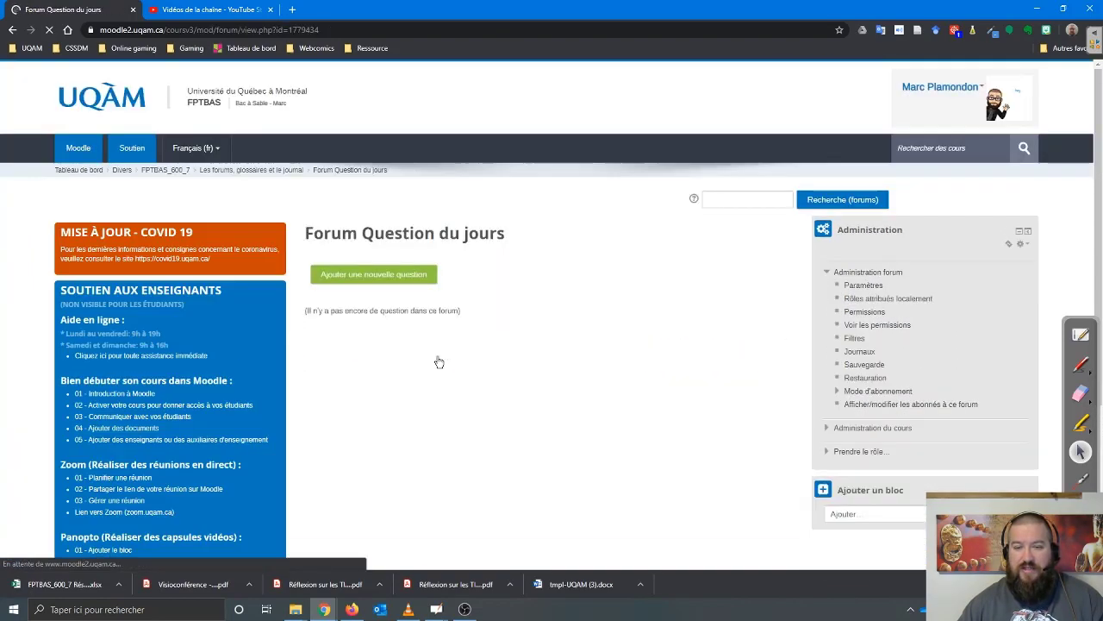
left_click(395, 276)
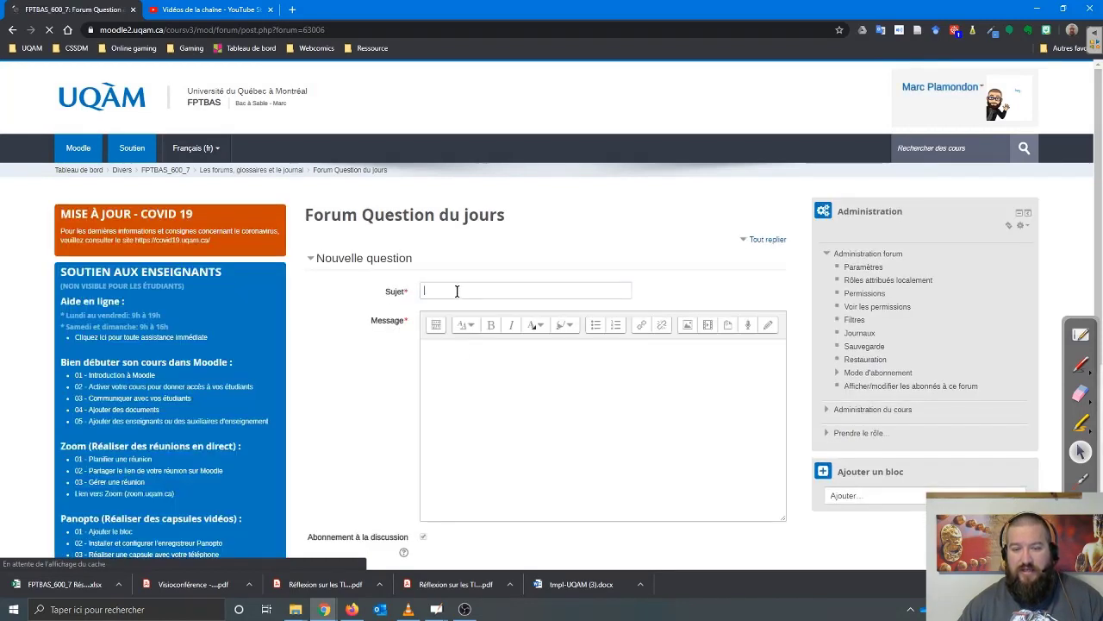
left_click(457, 291)
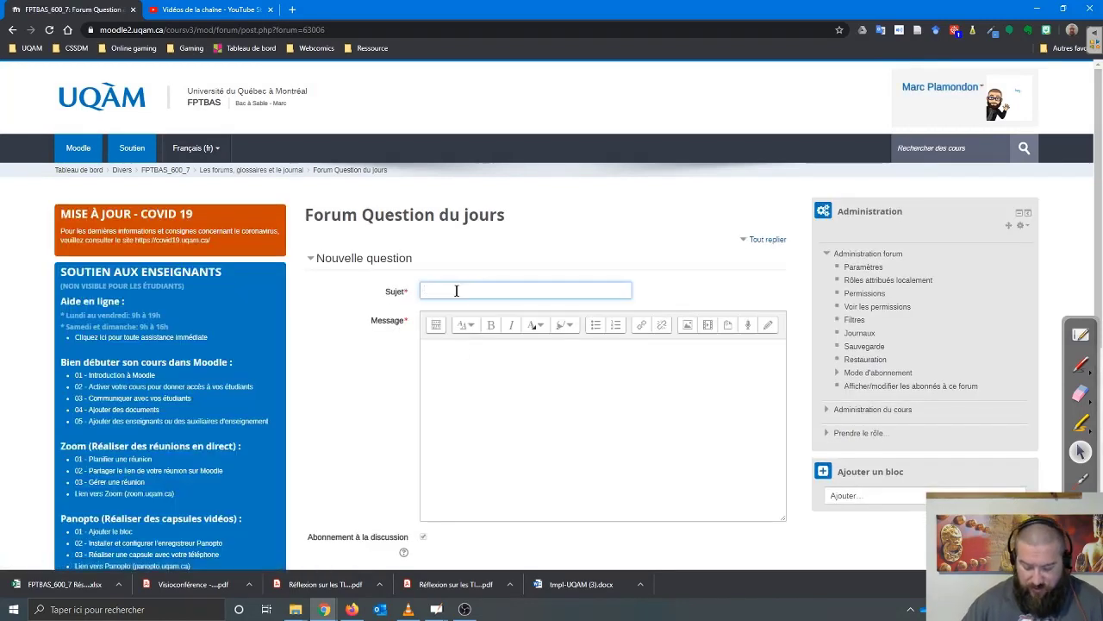
type("Nom")
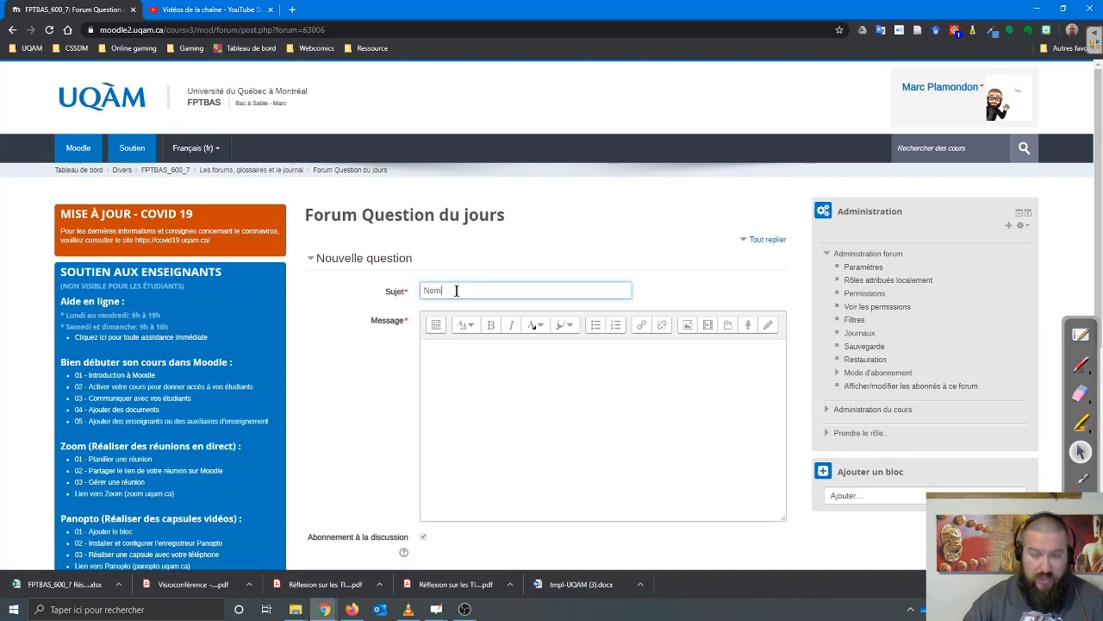
type("mez les")
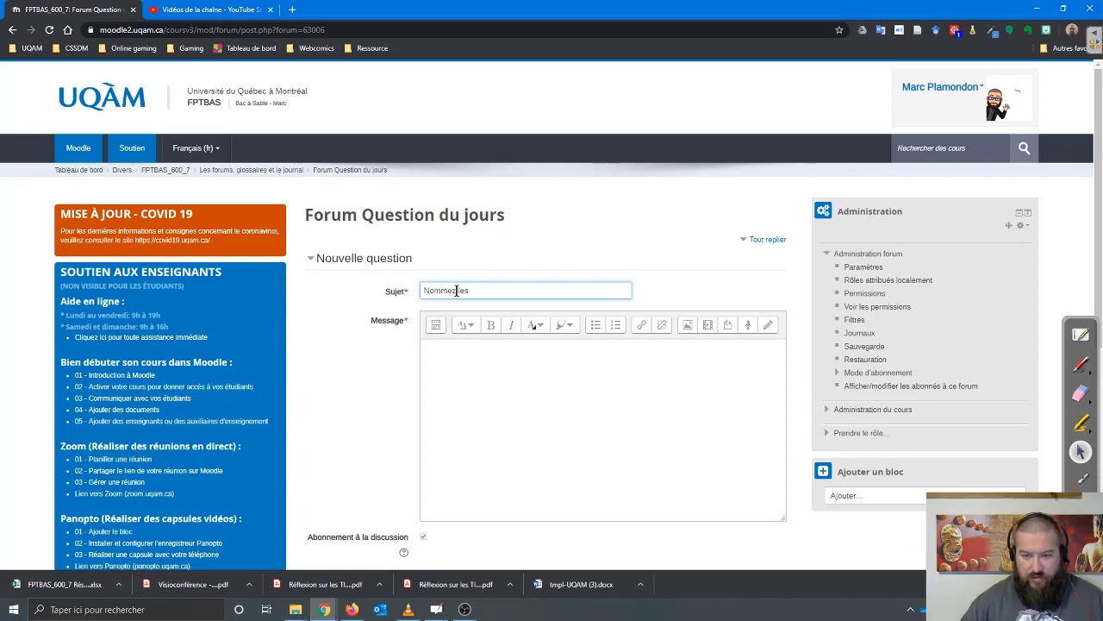
key("ctrl+shift+Left")
key("ctrl+shift+Left")
key("BackSpace")
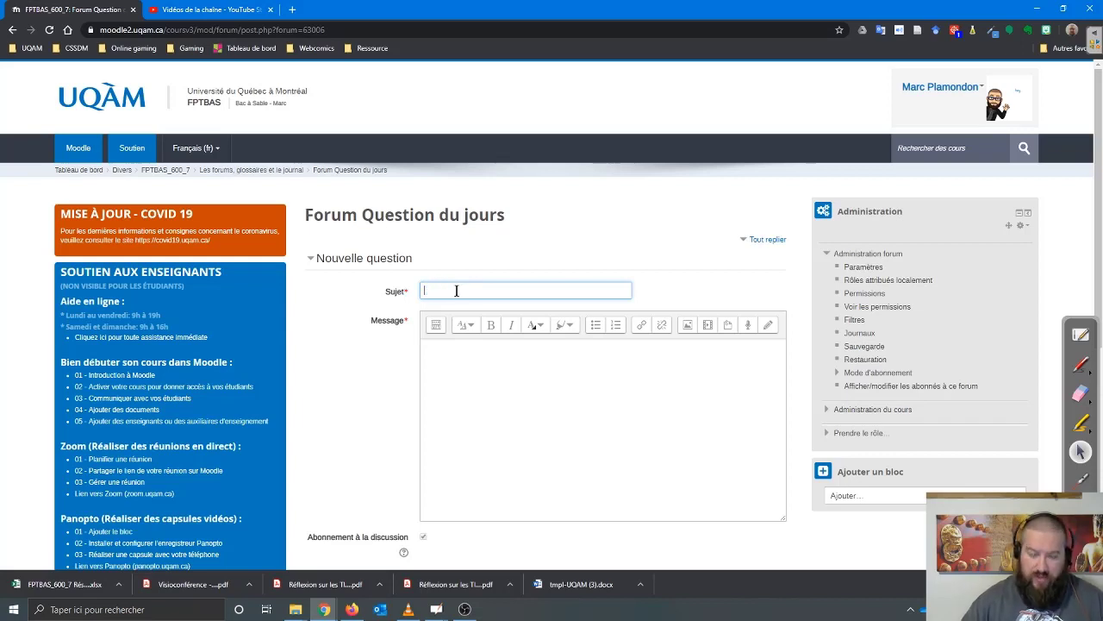
- Enter "Quel est le rôle de l'enseignant en formation à distance ?" as the question's subject
type("Quel")
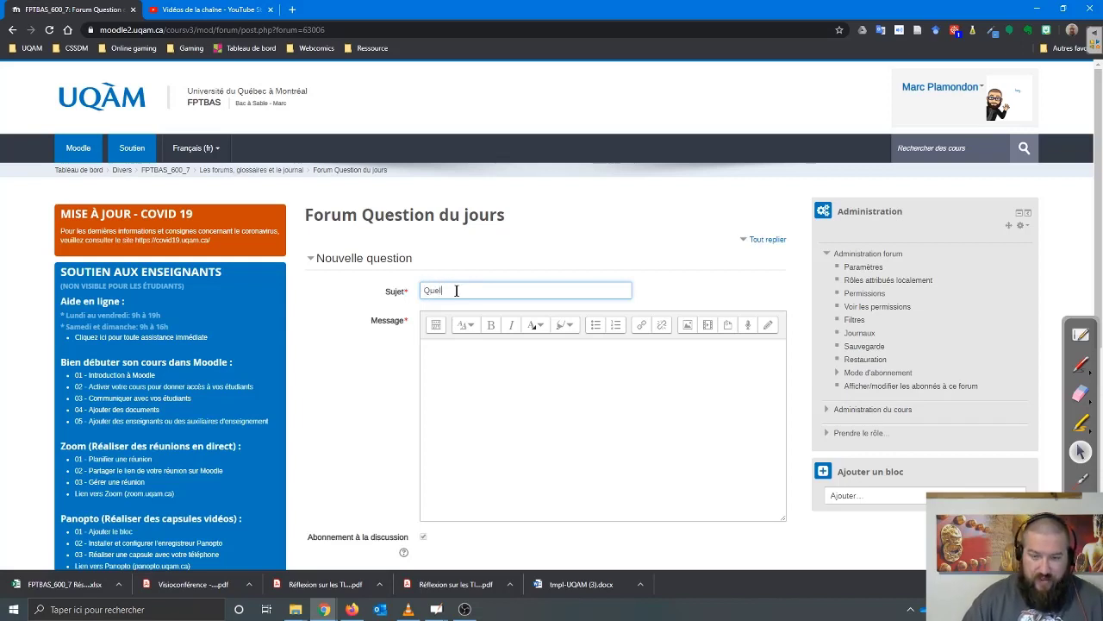
type(" est le ")
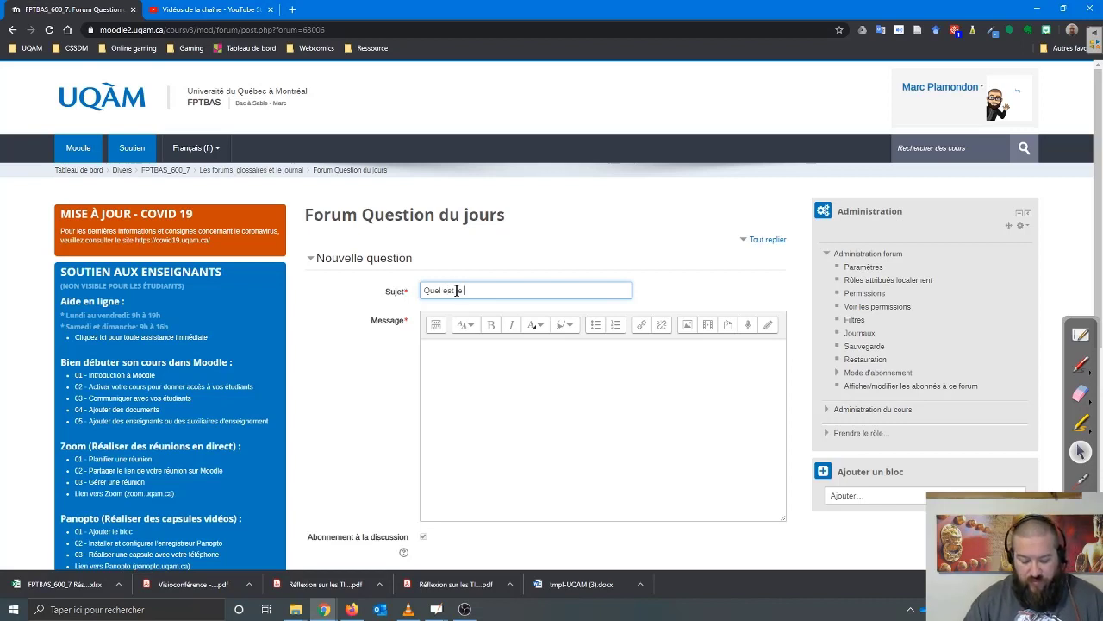
type("rôle de l'")
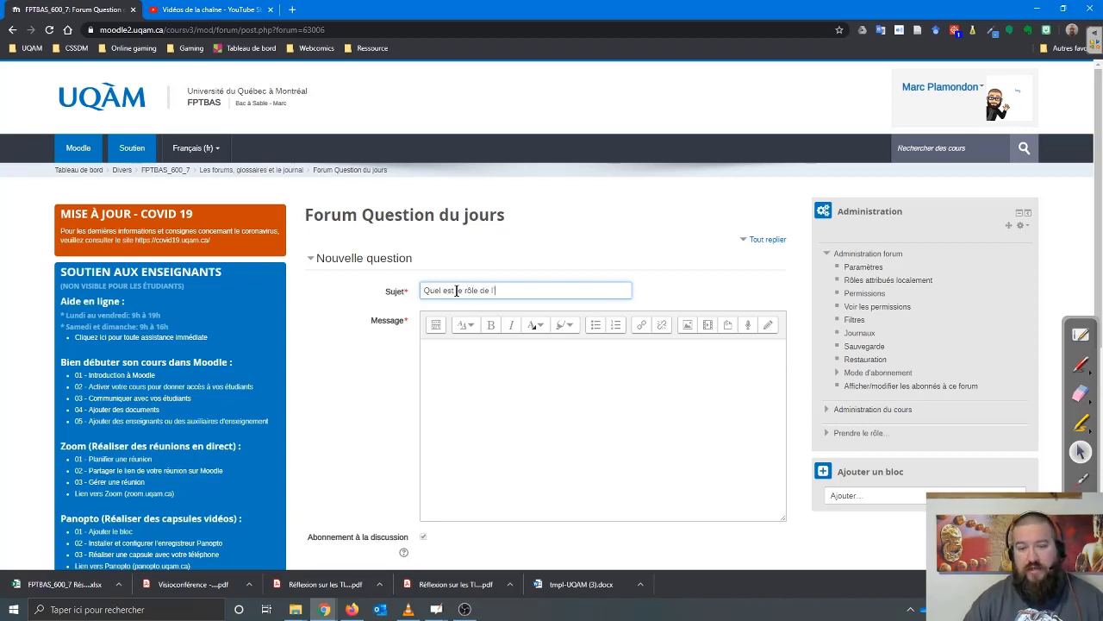
type("enseignant en f")
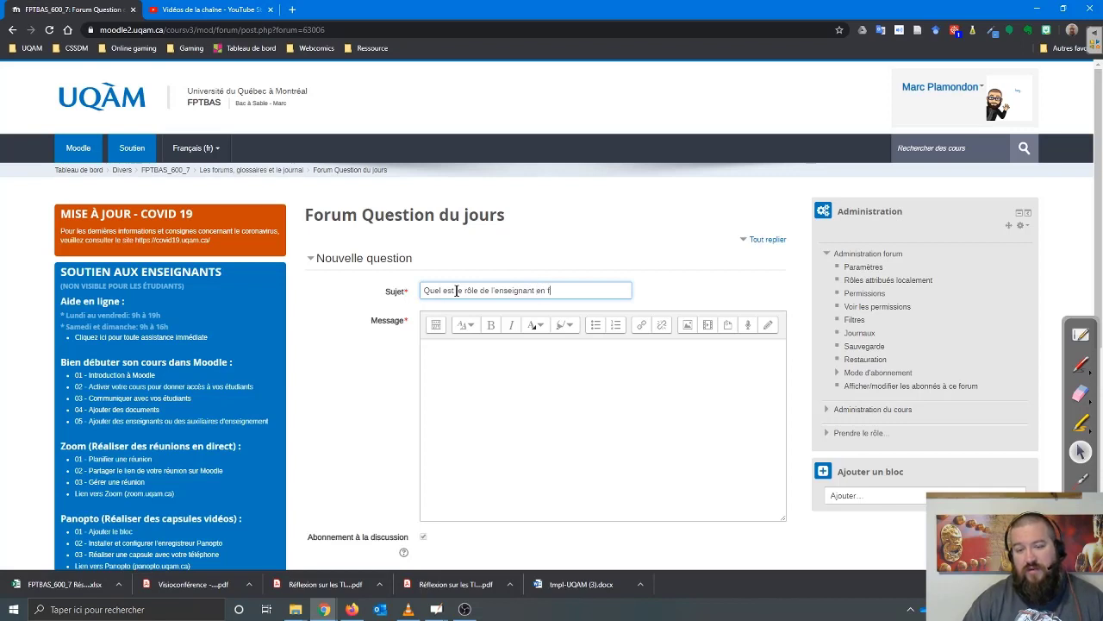
type("ormation à di")
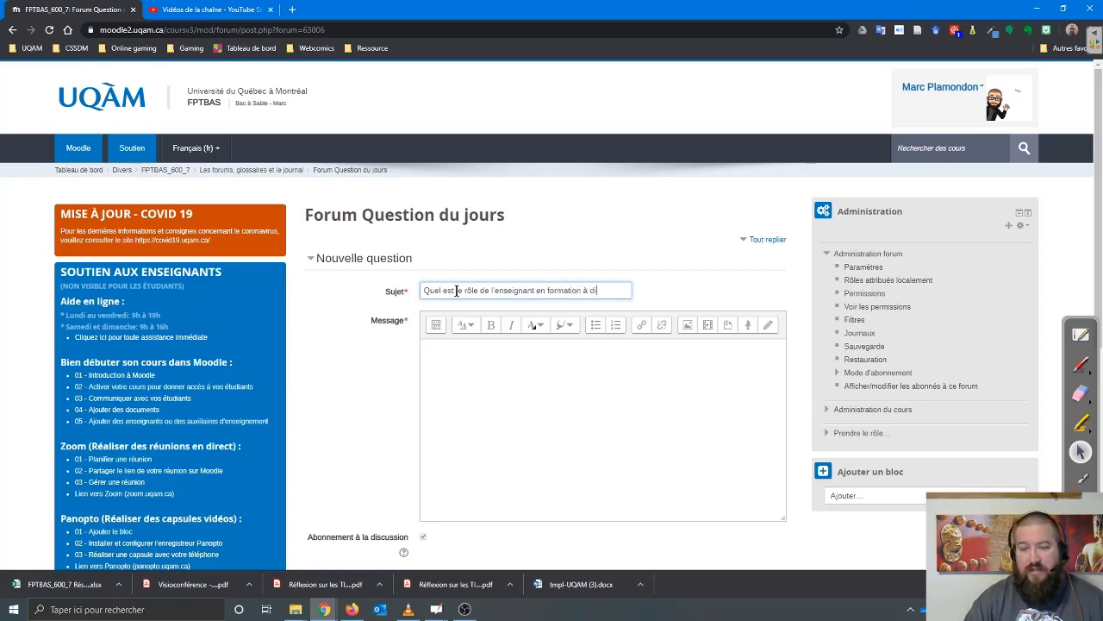
type("stance ?")
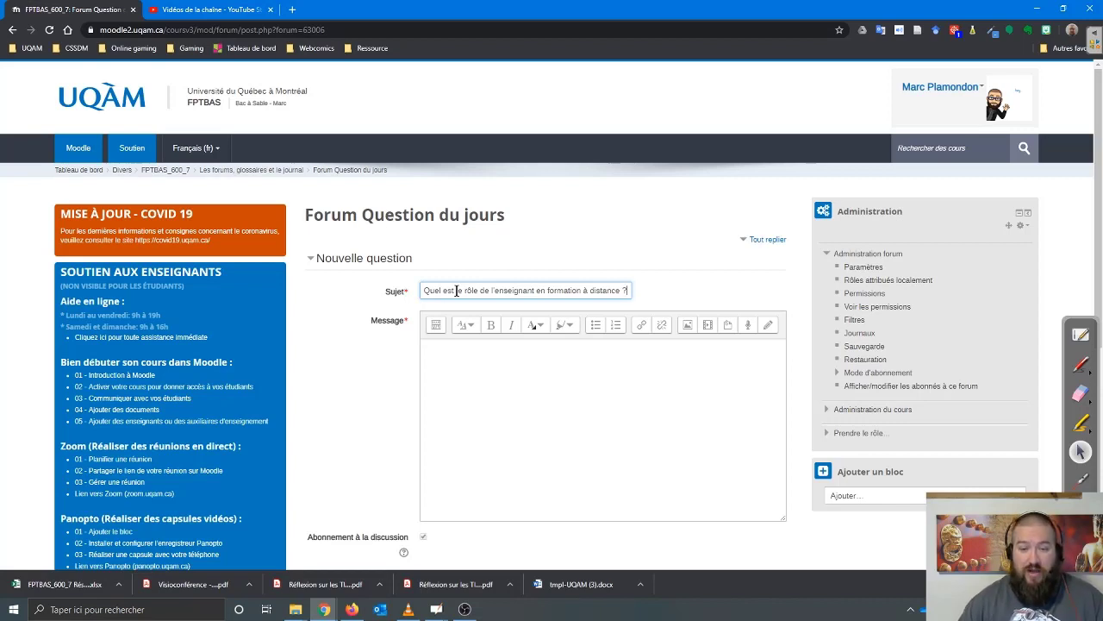
- Write the message "D'après les notions apprises lors du dernier, quels sont les fonctions principales d'un enseignant en formation à distance ?"
left_click(499, 350)
type("D'après les")
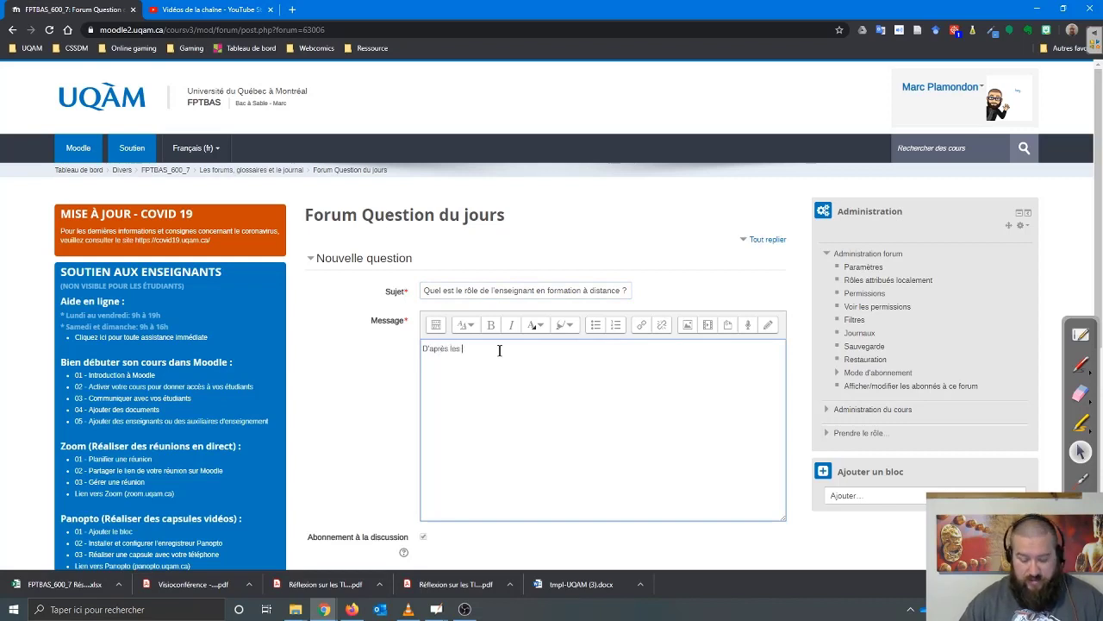
type(" notions ap")
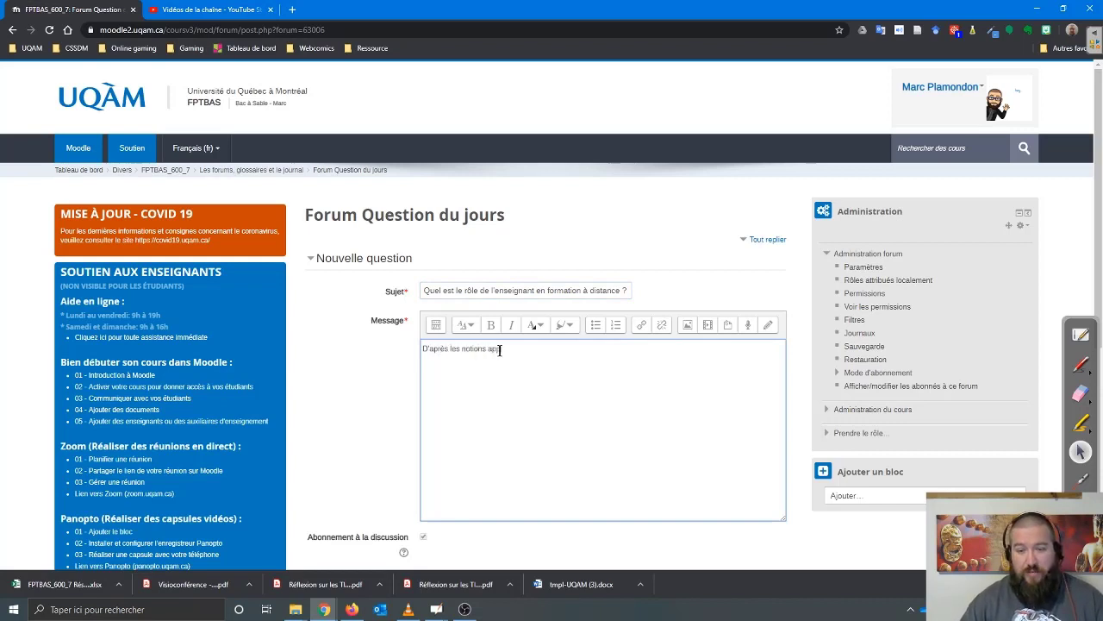
type("prises lors du d")
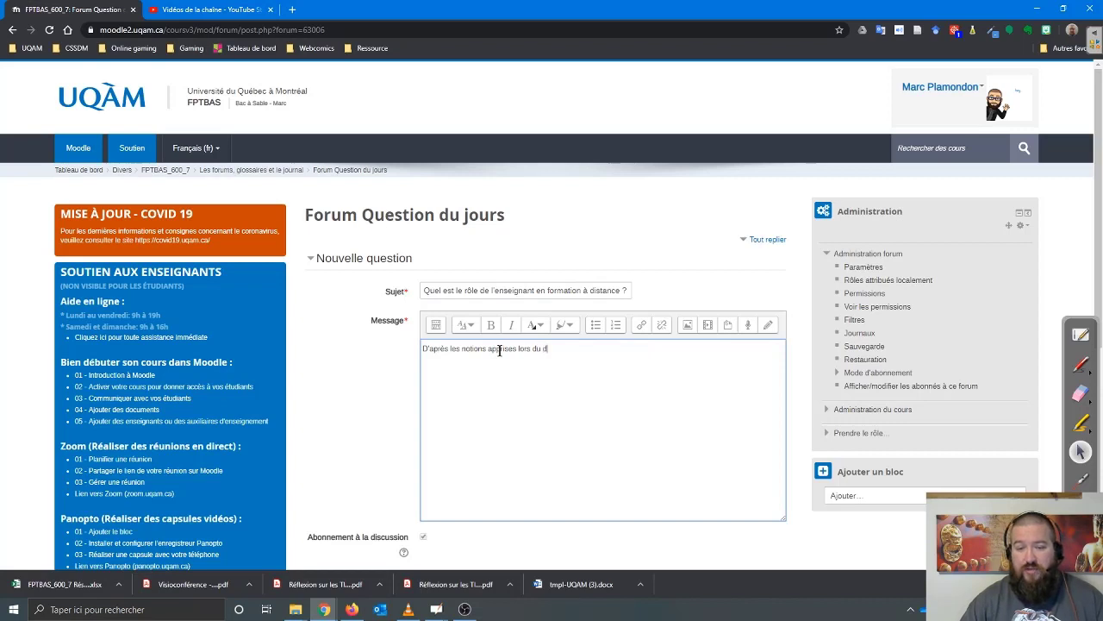
type("ernier, quels")
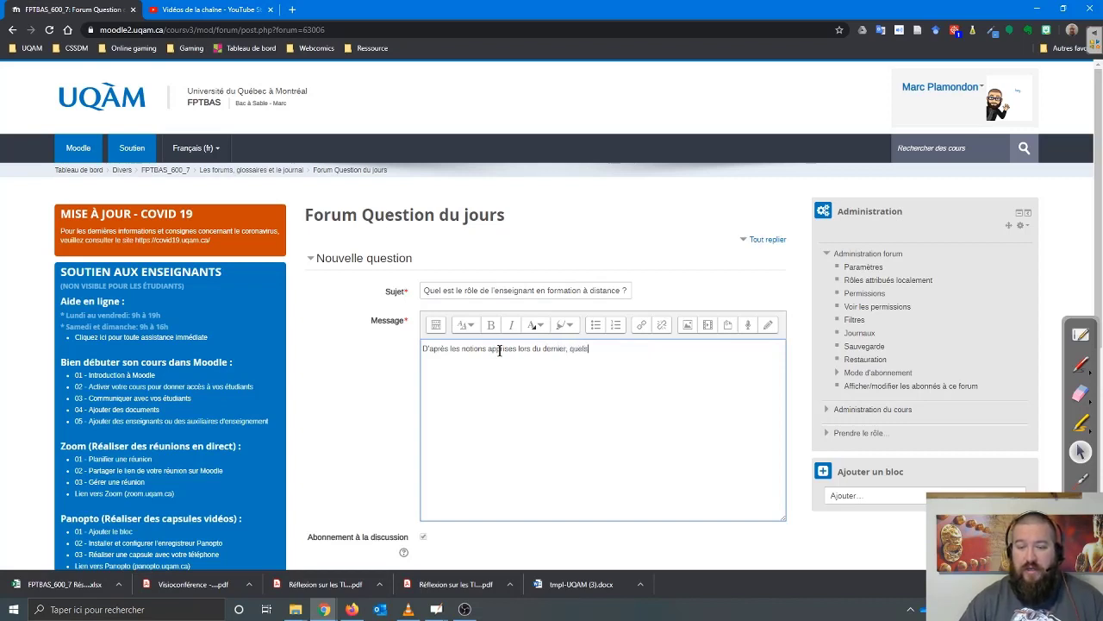
type(" sont les ")
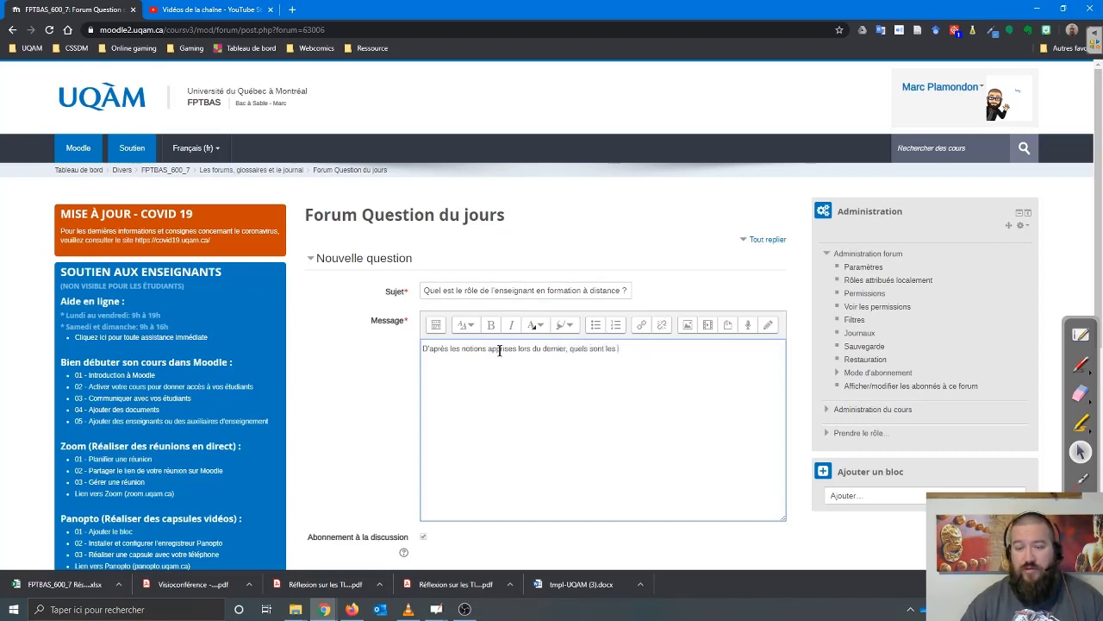
type("fonctiop")
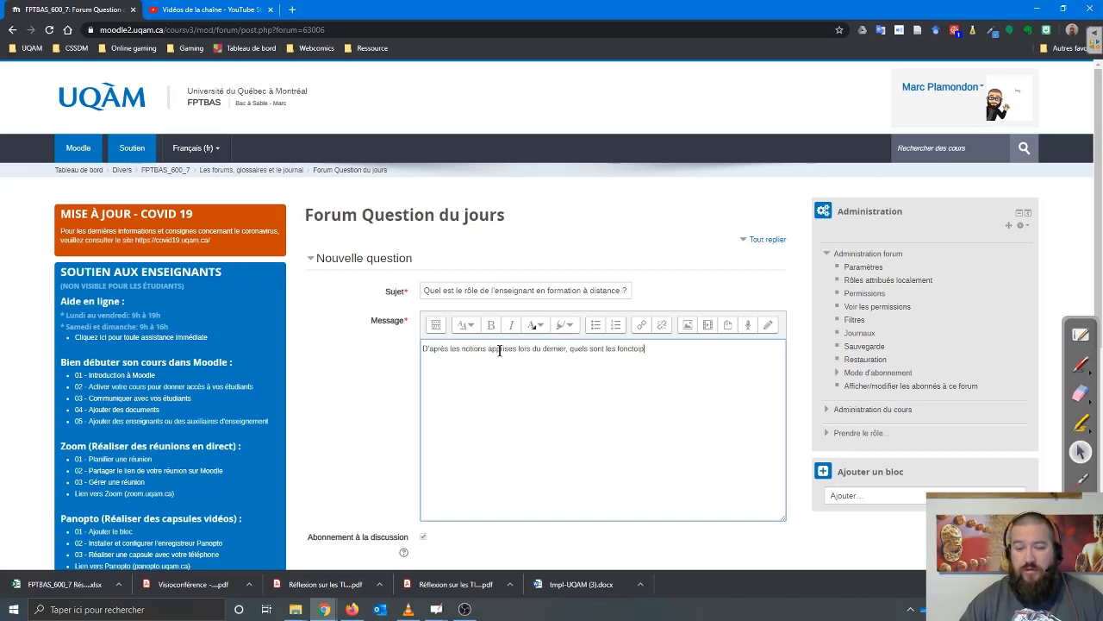
key("BackSpace")
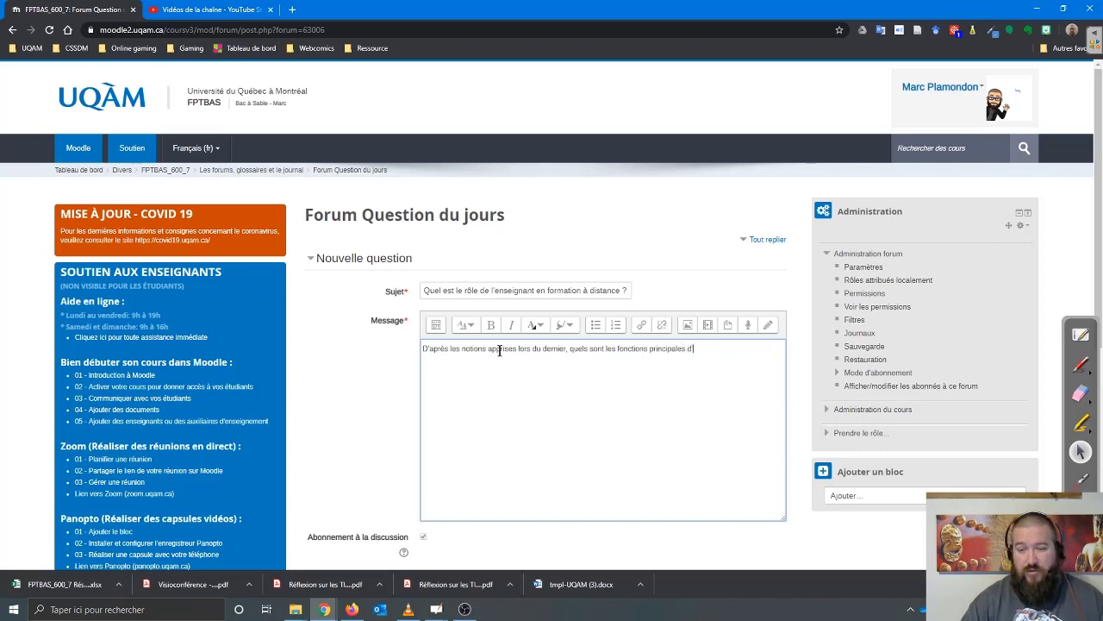
type("un enseignant en formation à distance ?")
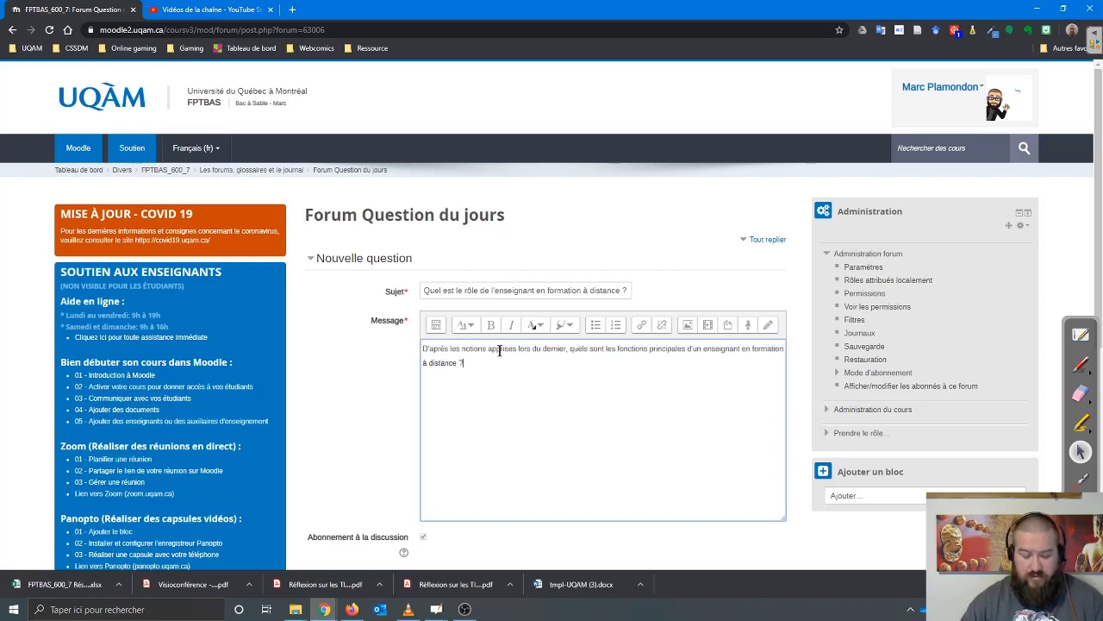
- Check the whole message with the Antidote Web corrector, replace "quels" with "quelles", and close the corrector
left_click_drag(477, 369, 443, 345)
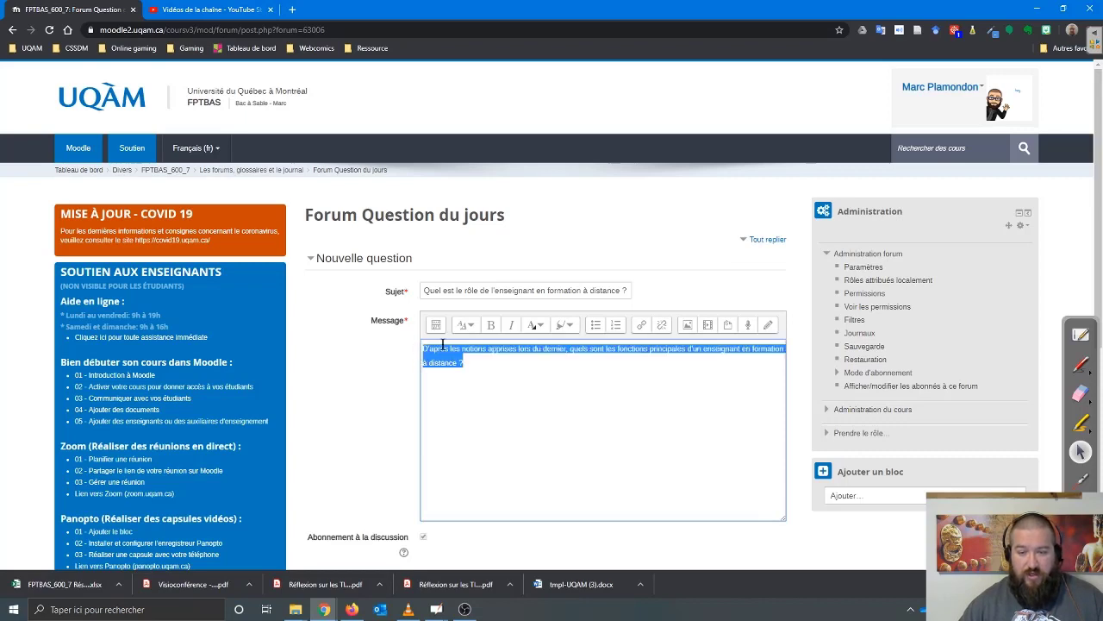
right_click(444, 345)
mouse_move(626, 510)
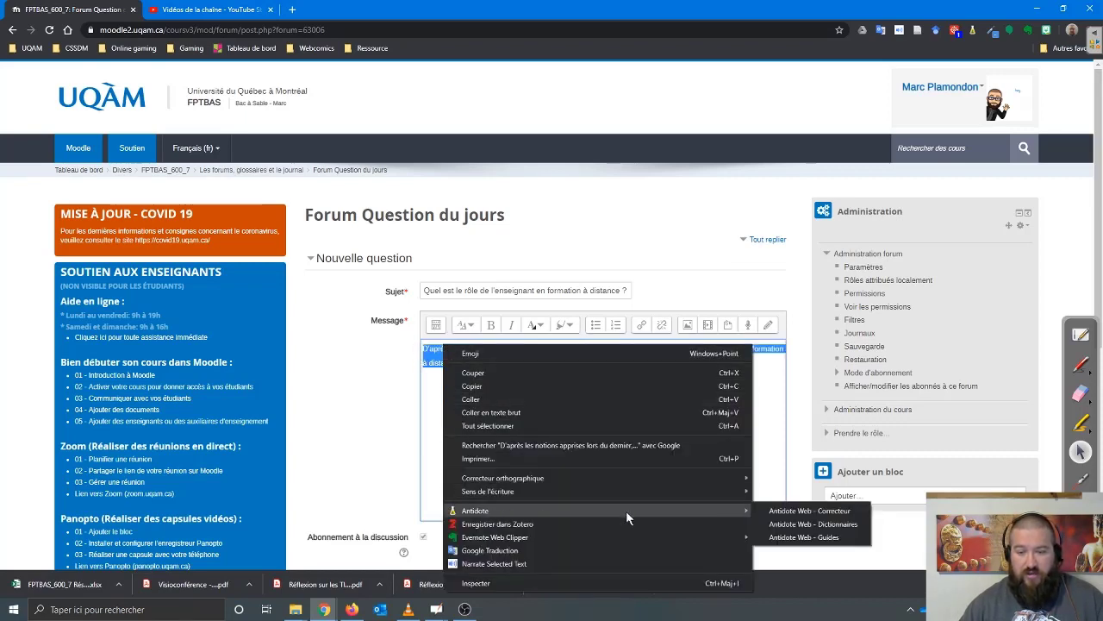
left_click(818, 511)
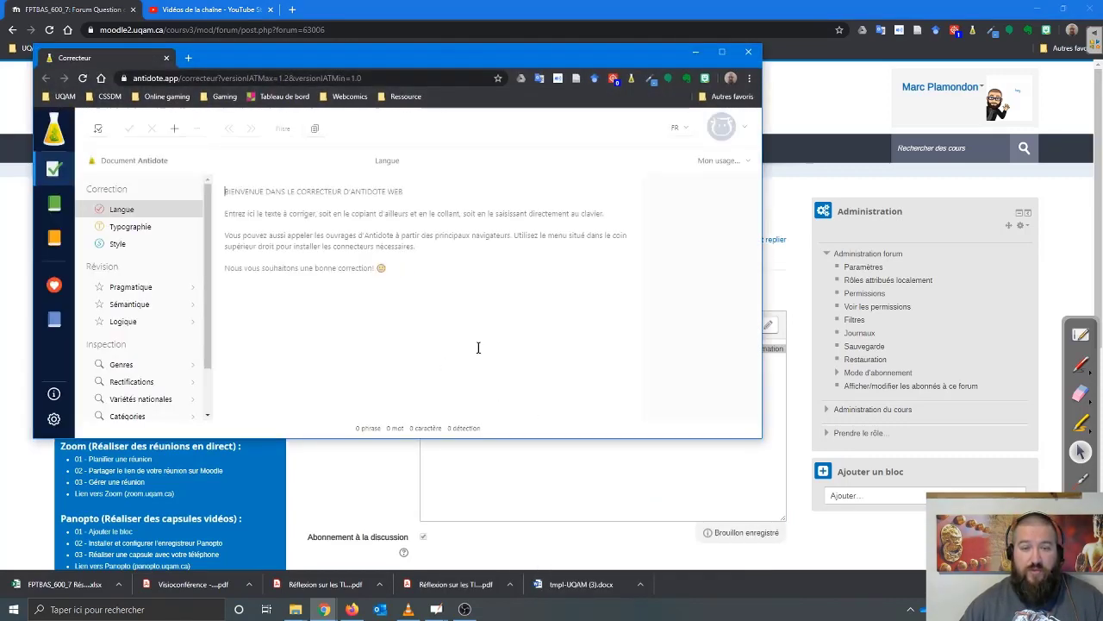
left_click(382, 194)
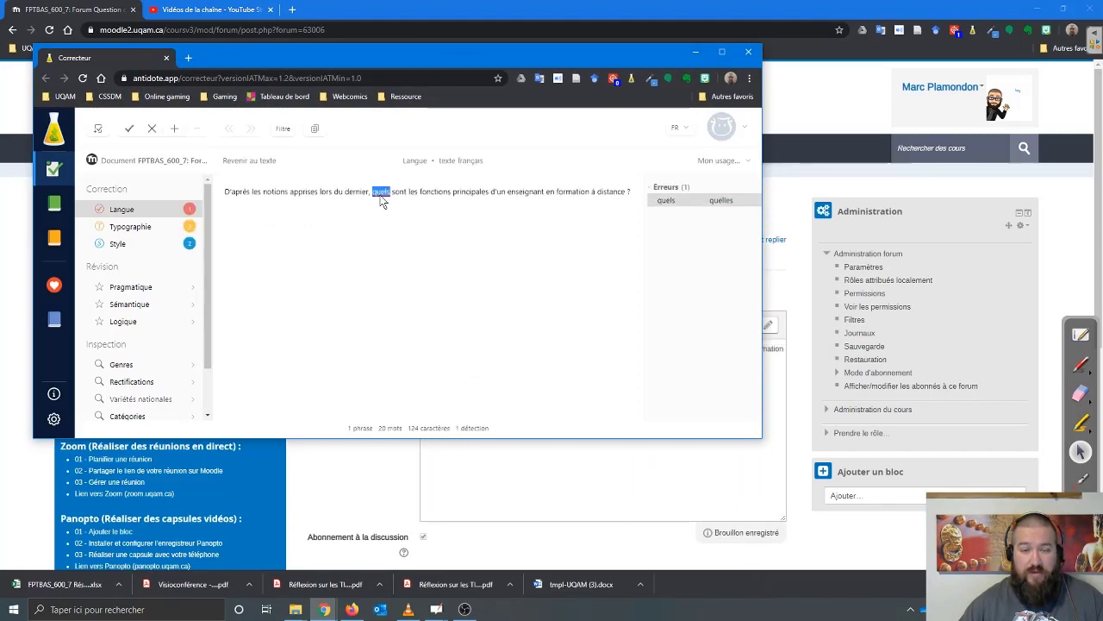
key("Return")
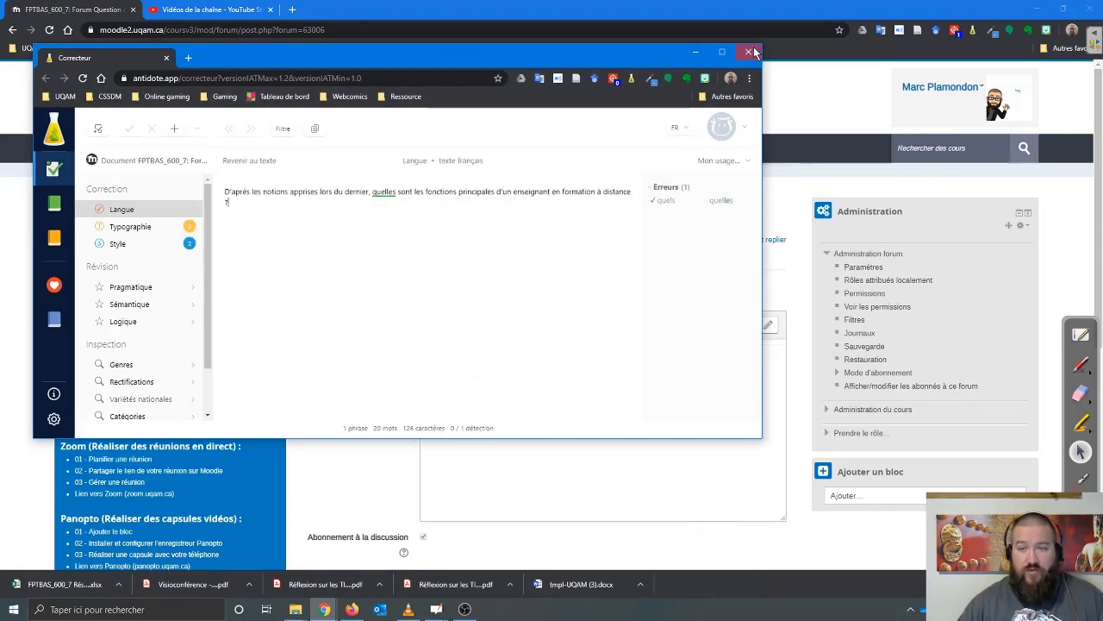
left_click(754, 54)
- Activate the start date of the question's display period (Début de l'affichage)
scroll(517, 417, "down", 3)
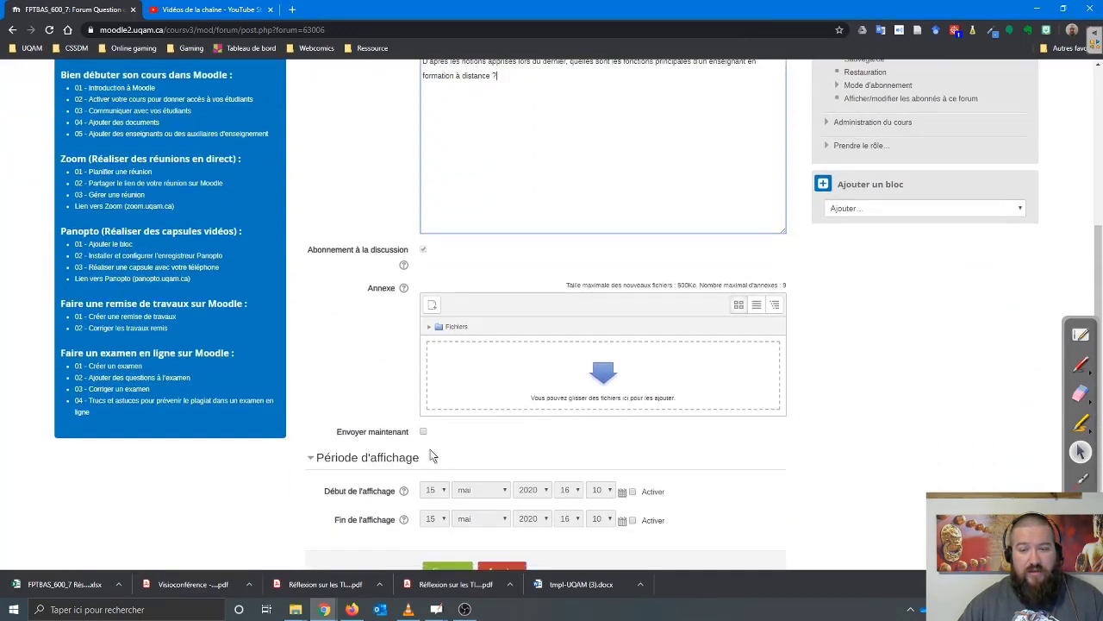
scroll(388, 453, "down", 2)
left_click(335, 401)
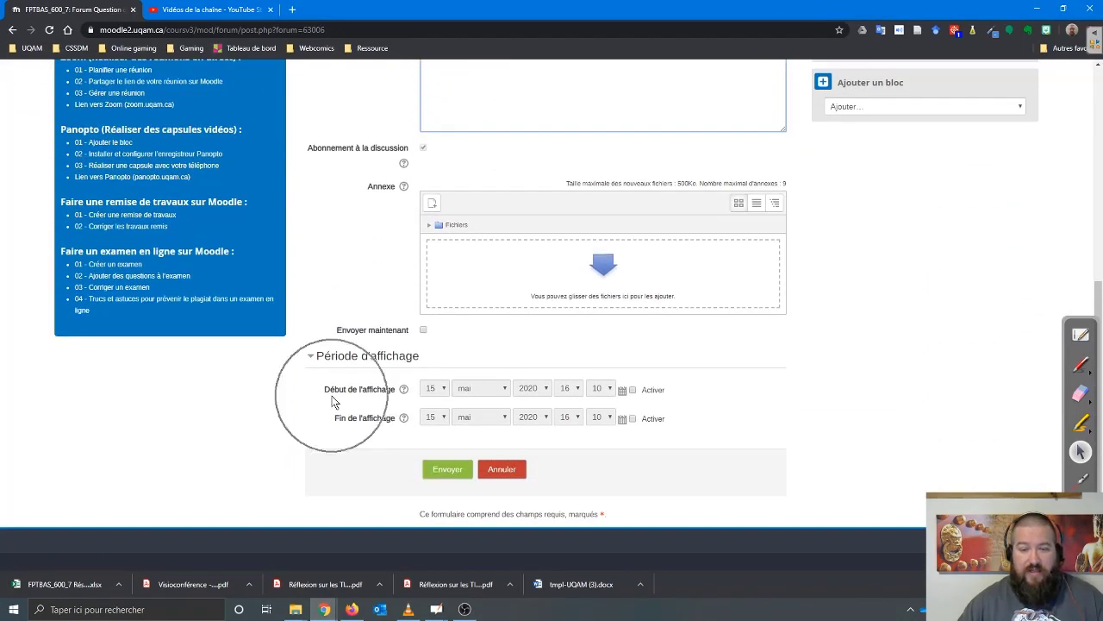
left_click(334, 401)
left_click(335, 401)
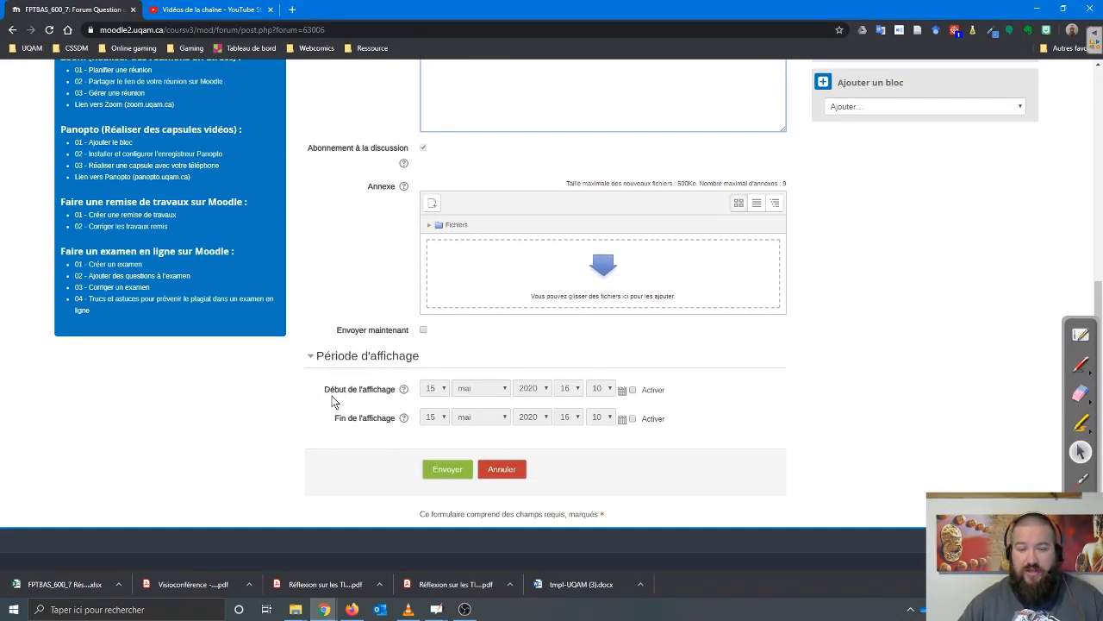
left_click(334, 400)
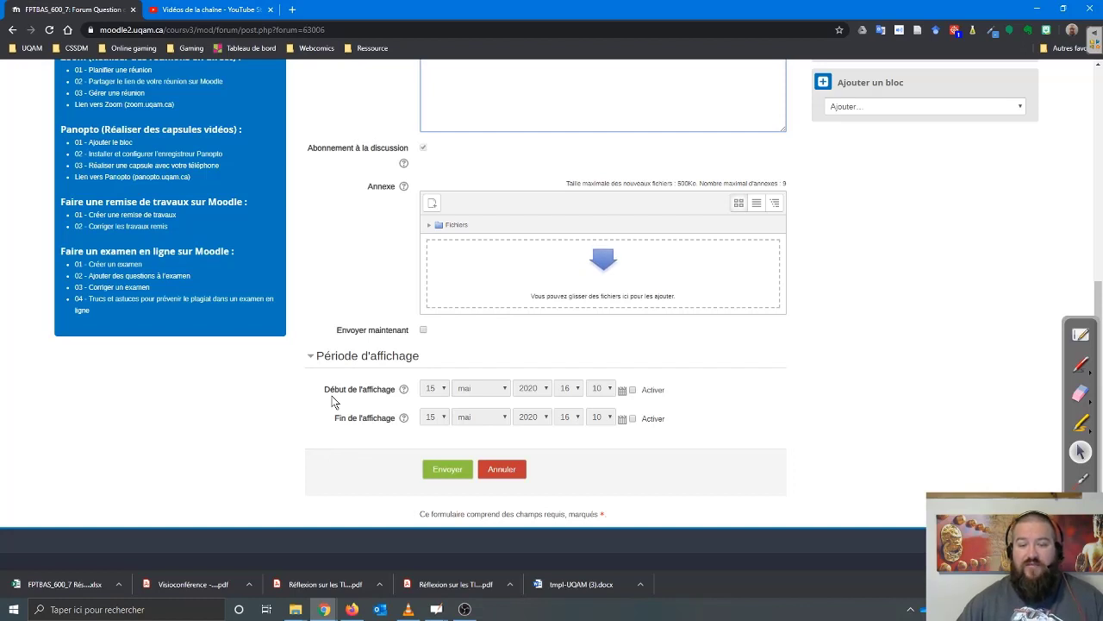
left_click(651, 395)
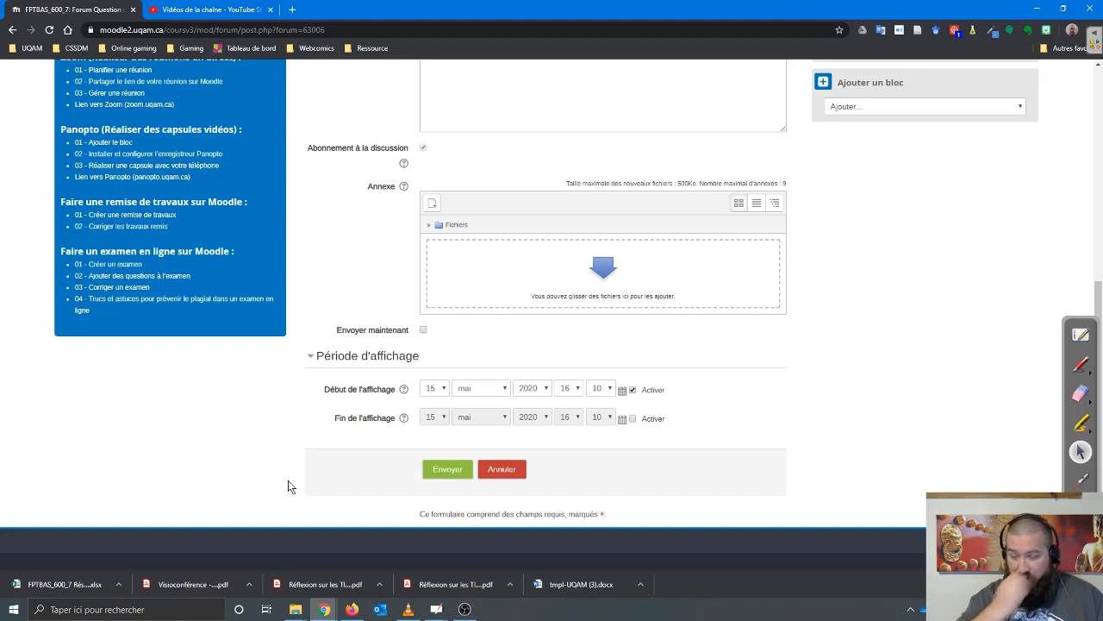
- Collapse the on-screen annotation toolbar, submit the question and return to the forum's discussion list
left_click(1081, 334)
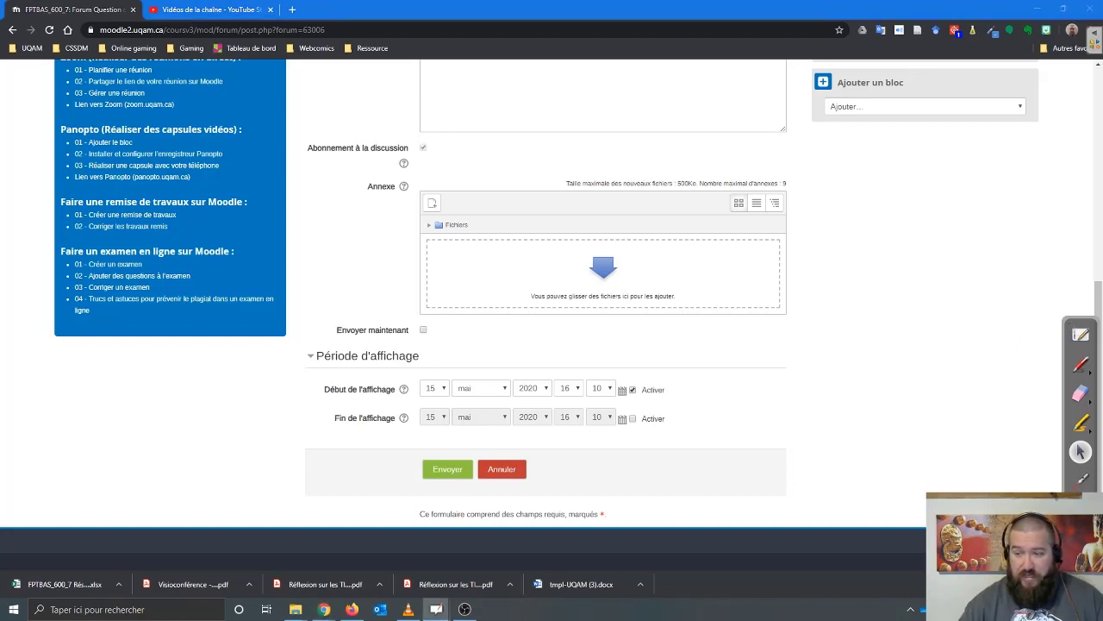
left_click(1057, 226)
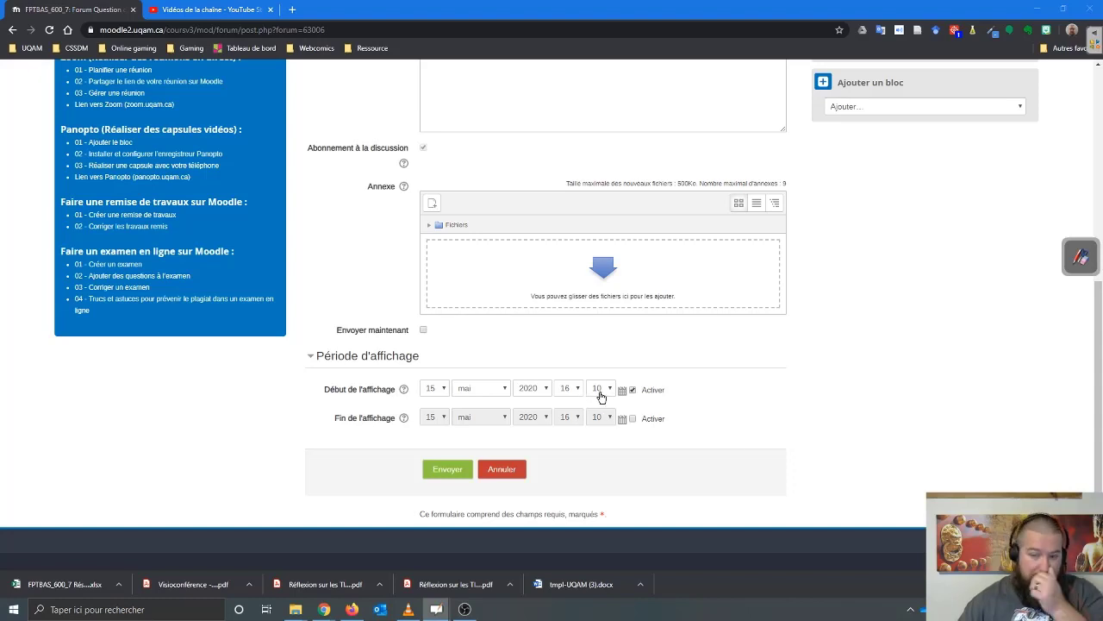
left_click(447, 471)
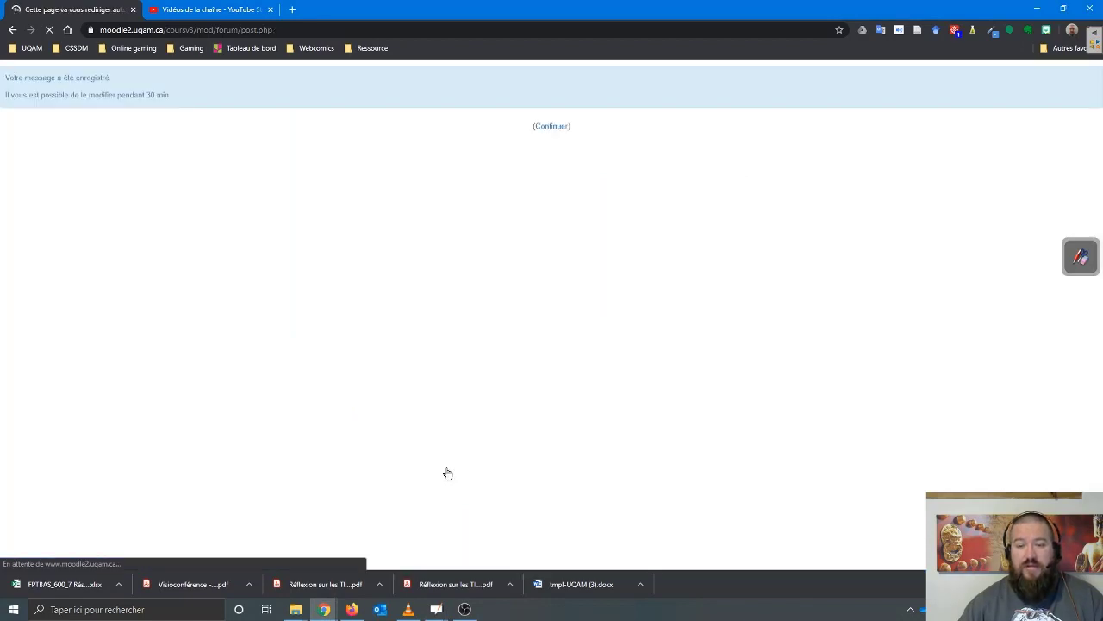
left_click(551, 126)
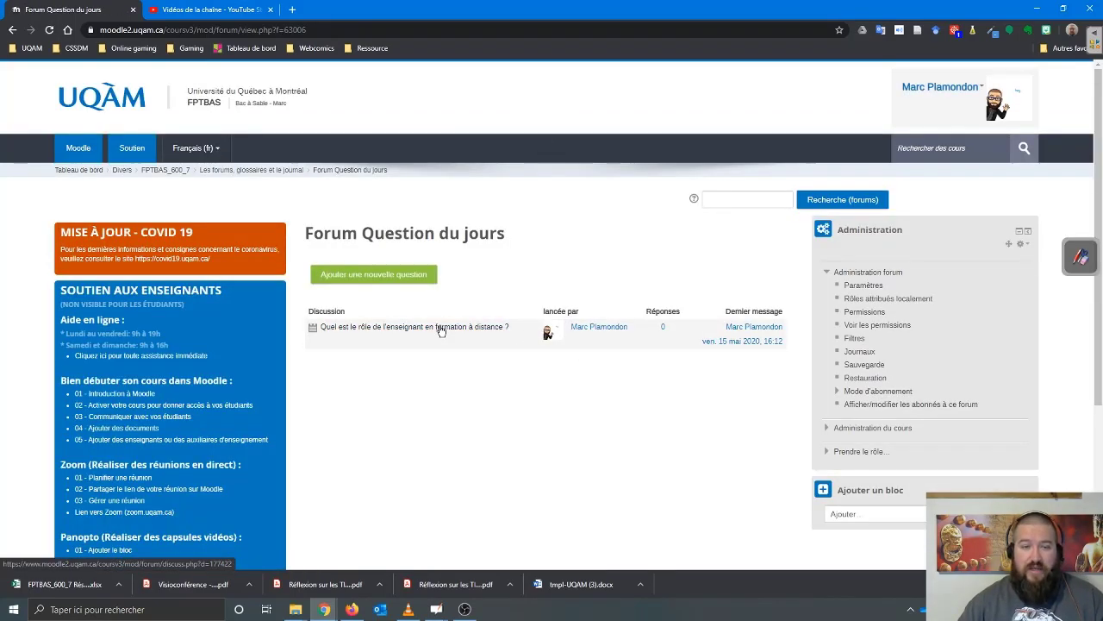
- Switch to the private browser window with the student view and open "Forum Question du jours" from the course page
mouse_move(324, 609)
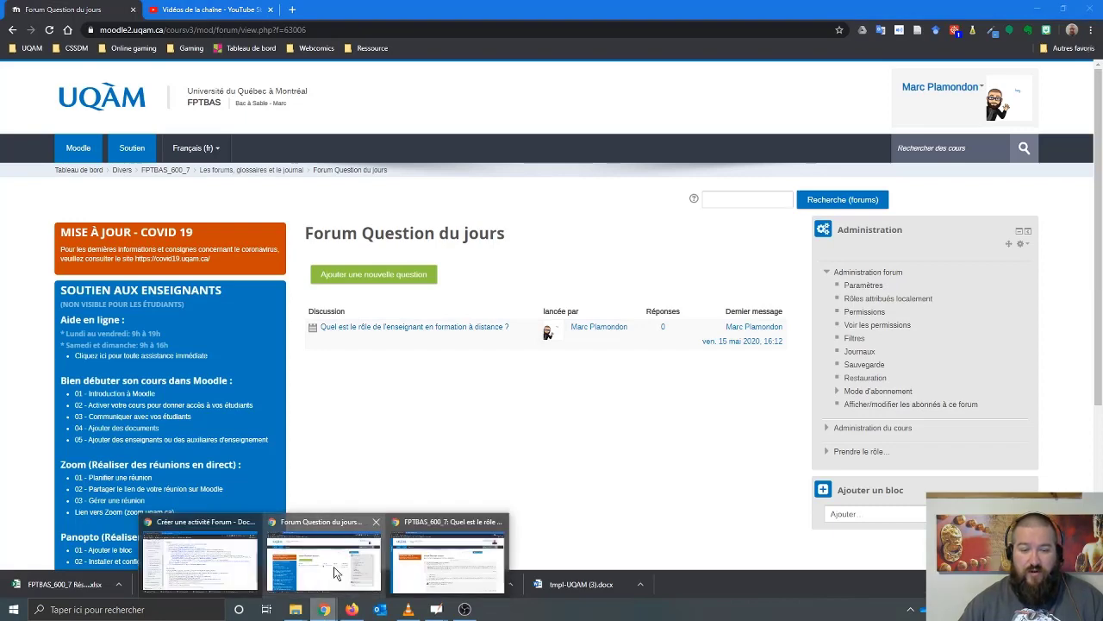
left_click(447, 560)
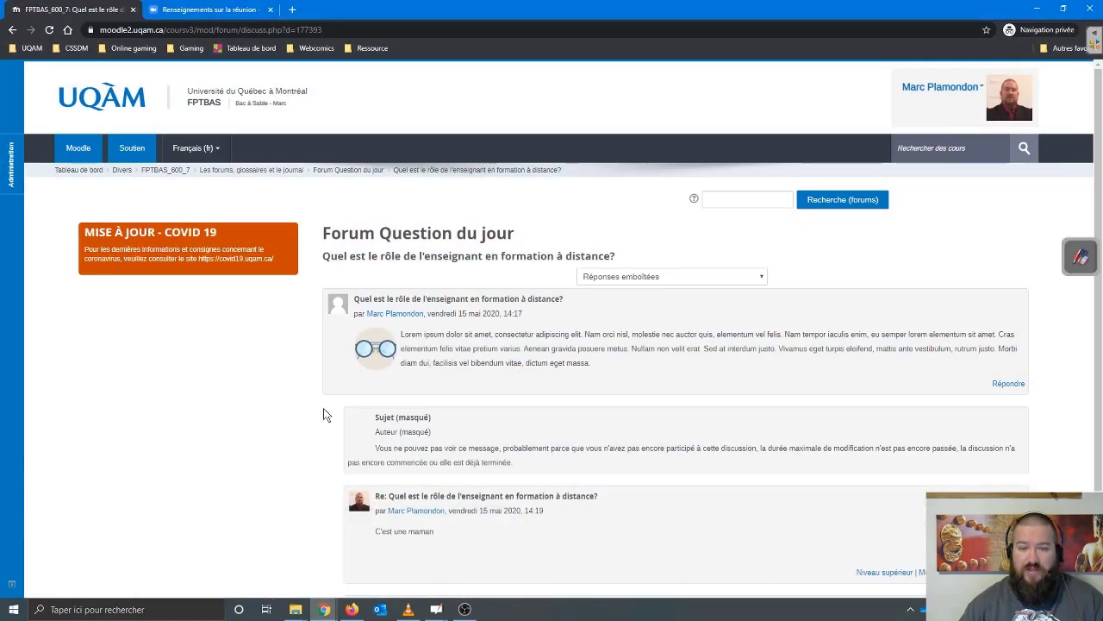
left_click(164, 170)
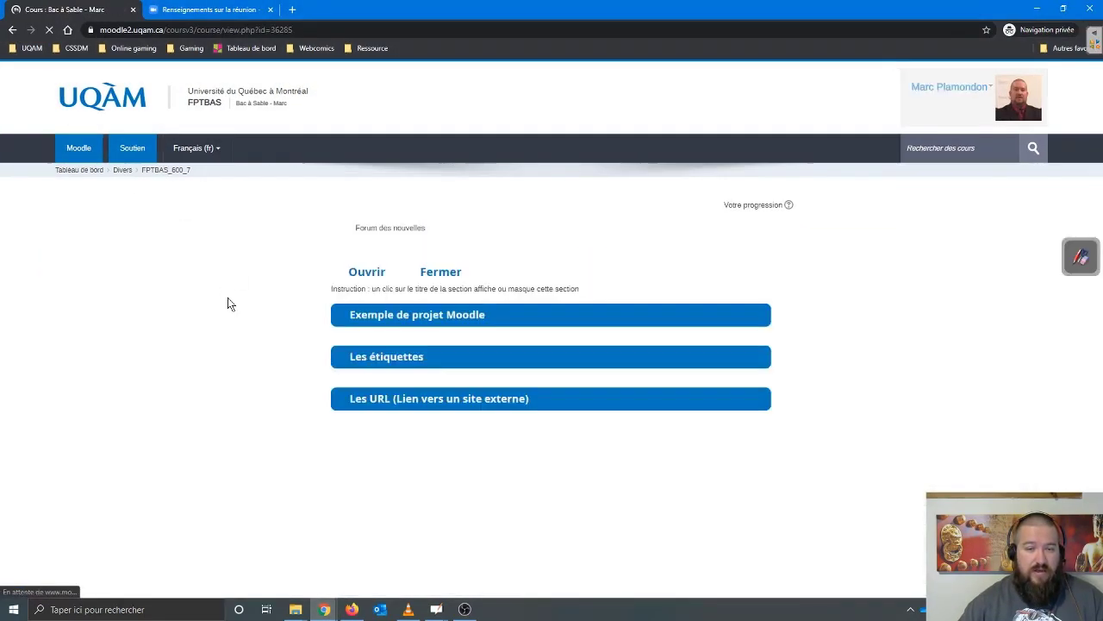
scroll(388, 328, "down", 3)
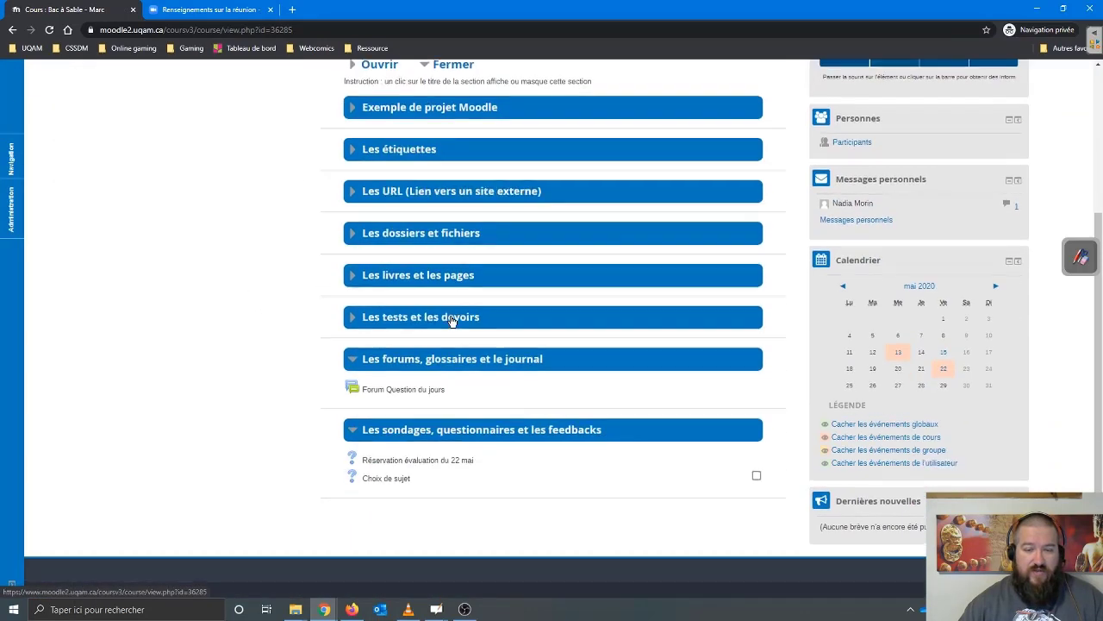
left_click(412, 389)
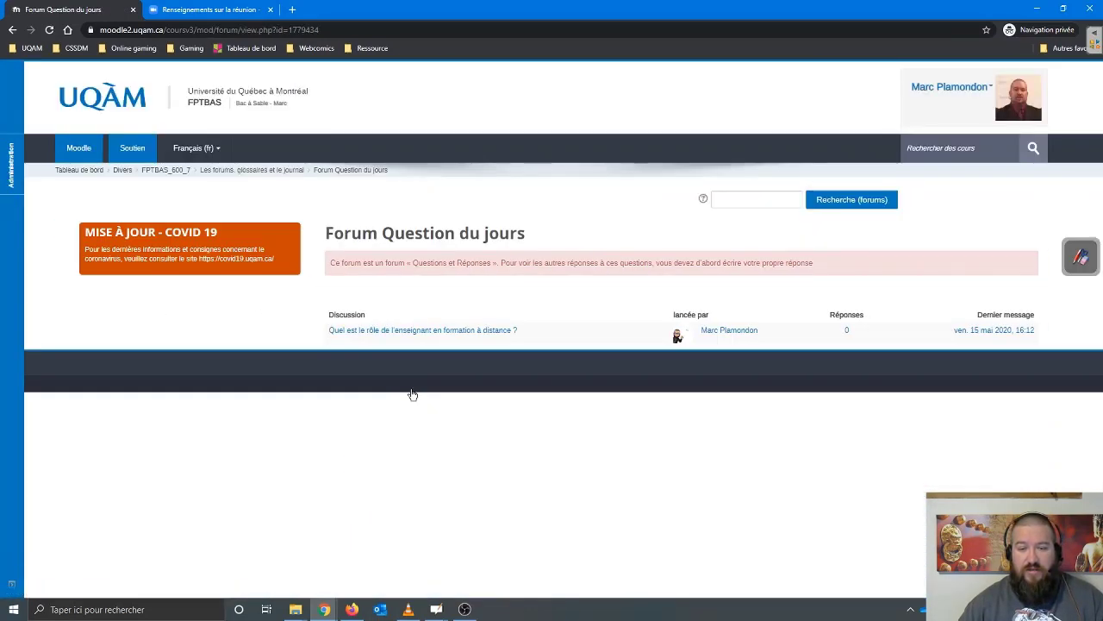
- Open the discussion "Quel est le rôle de l'enseignant en formation à distance ?" from the forum's question list
left_click(464, 332)
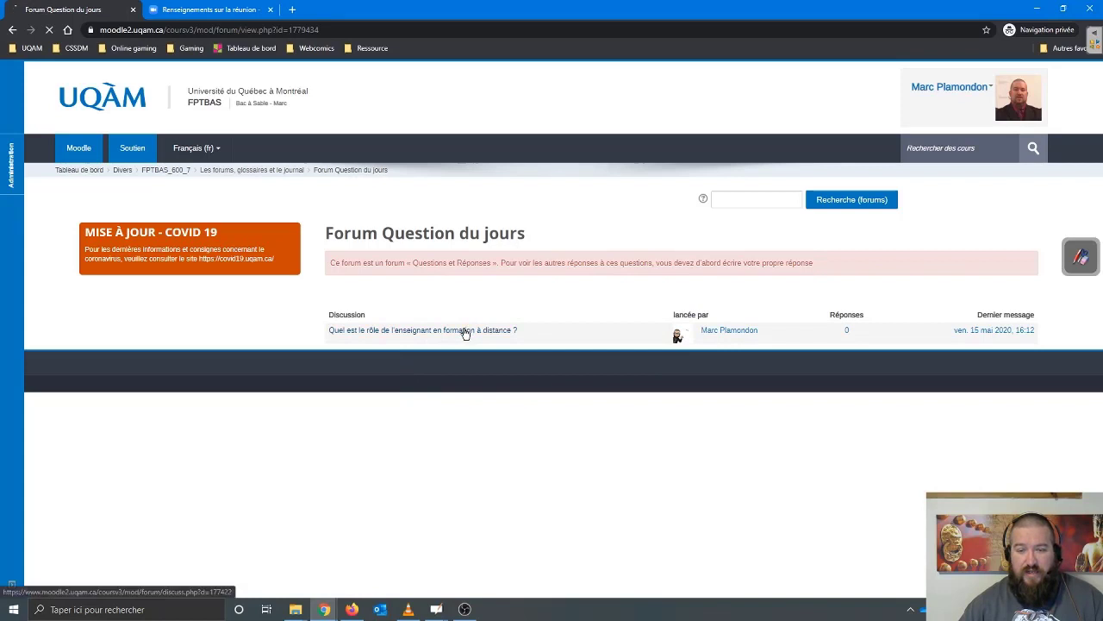
left_click(13, 30)
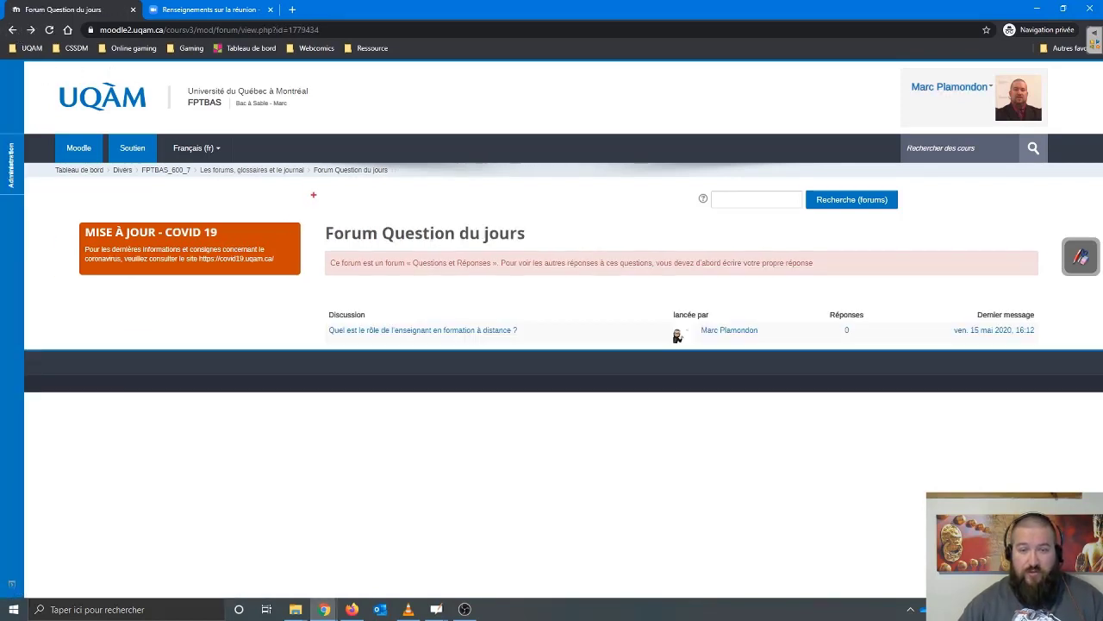
mouse_move(313, 194)
left_mouse_down()
mouse_move(739, 379)
mouse_move(1049, 425)
left_mouse_up()
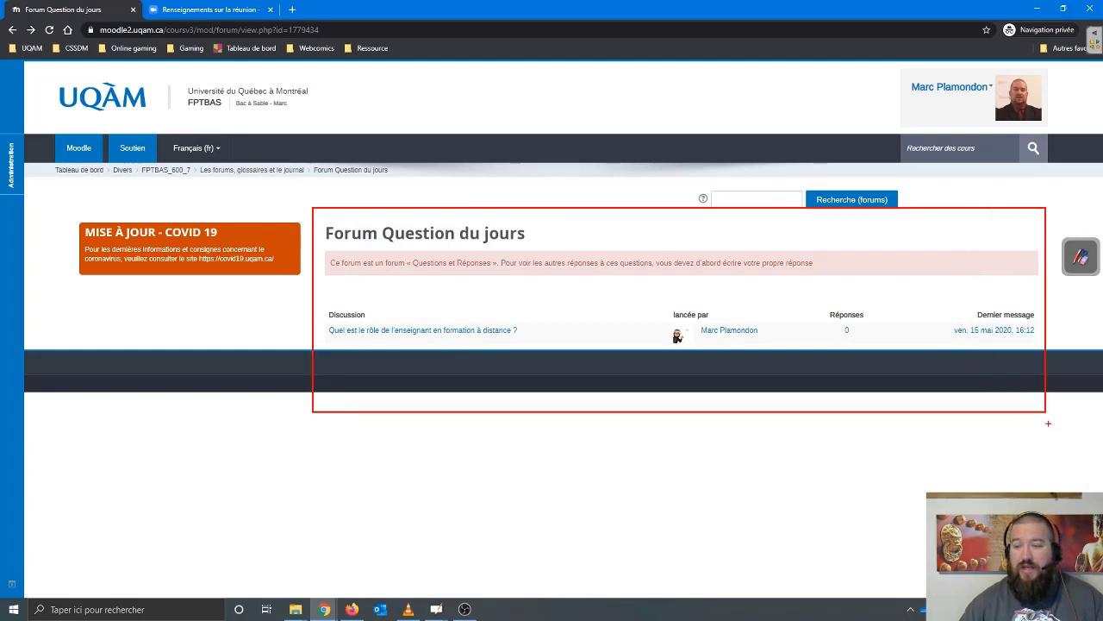
left_click(468, 330)
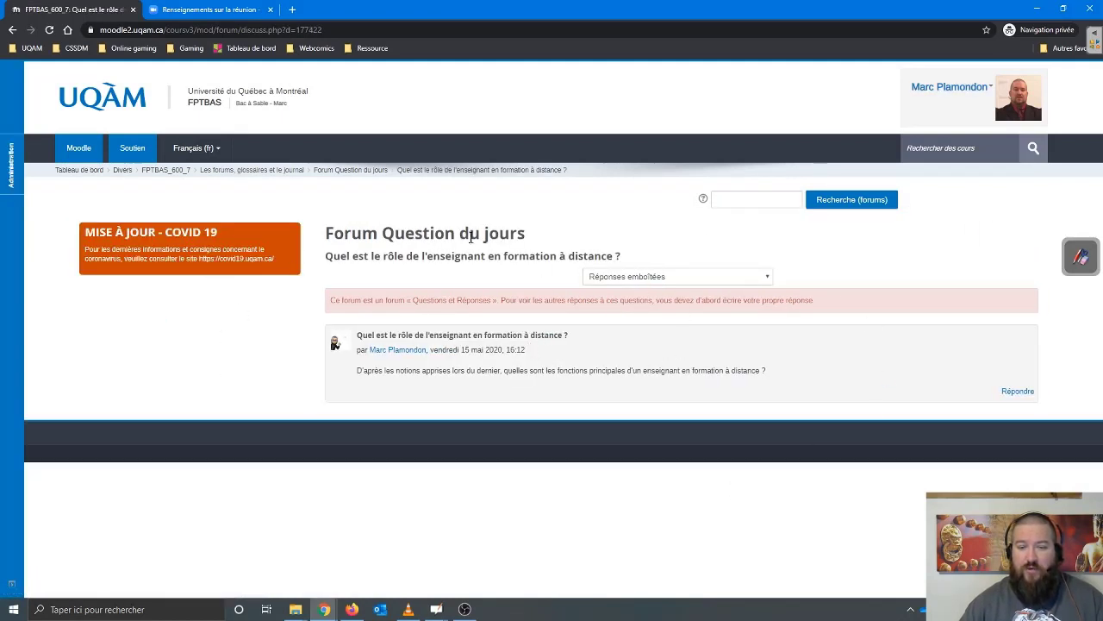
- Start a reply to the question with "Les fonctions sont :" followed by a bulleted list whose first item is "Accompagnateur"
left_click(1020, 393)
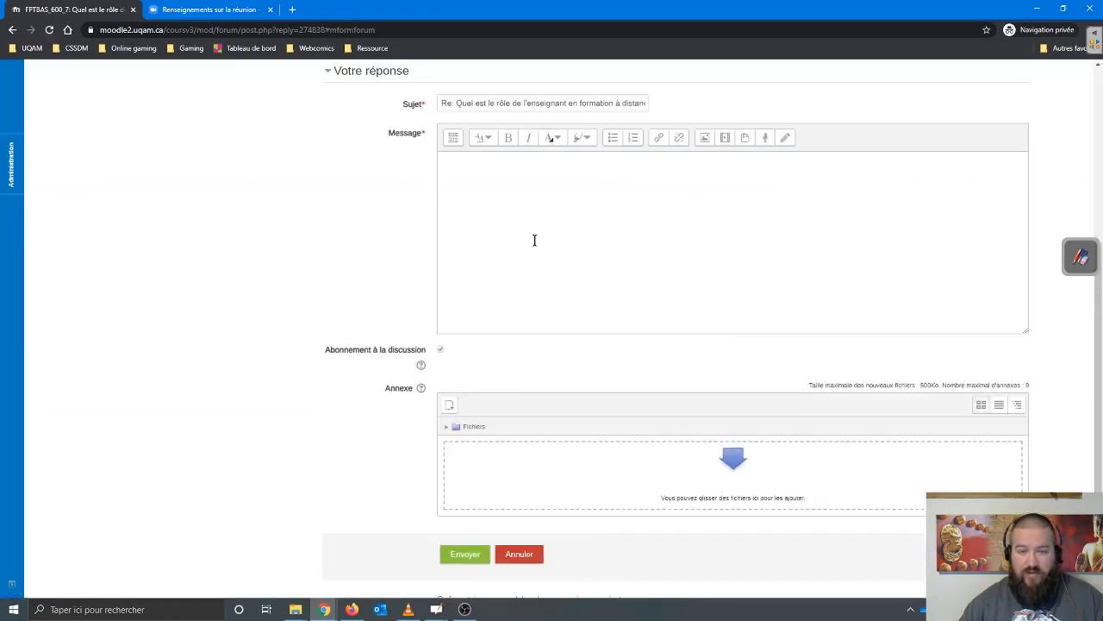
scroll(571, 382, "up", 2)
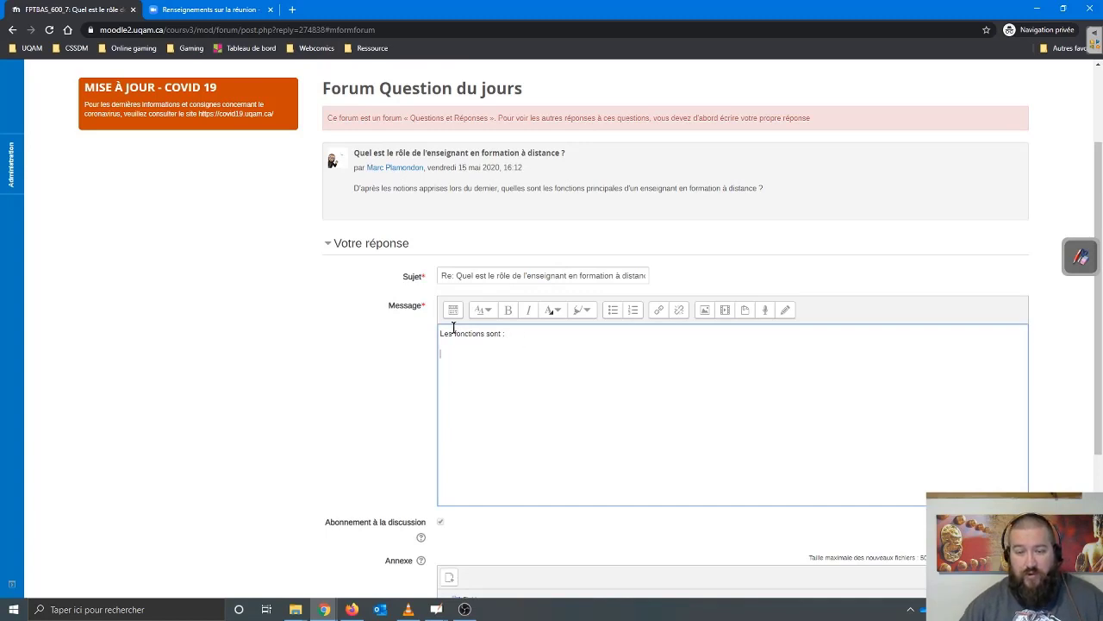
left_click(612, 310)
type("A")
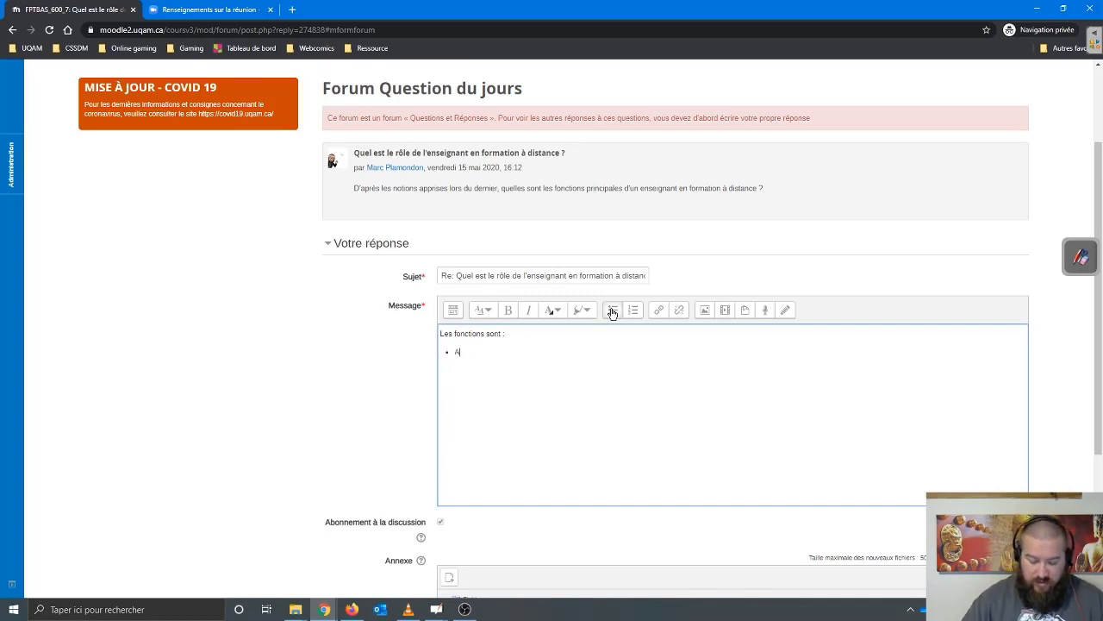
type("ccompangn")
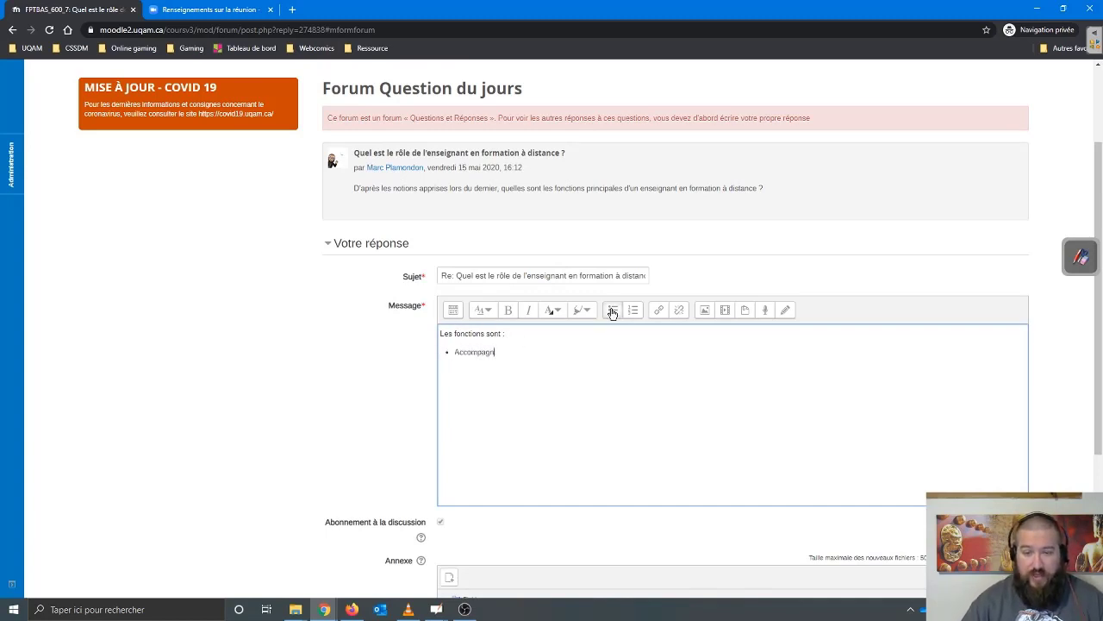
type("ateur")
key("Return")
- Add the list items "Transmetteur du savoir" and "Vulgarisateur" to the reply
type("Tran")
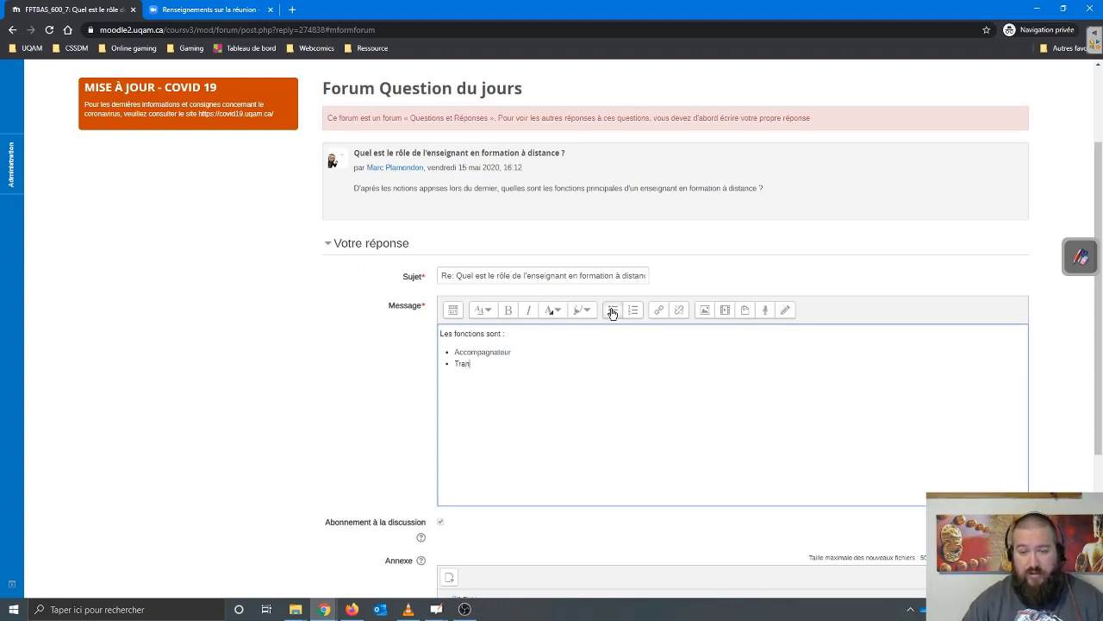
type("smetteur du ")
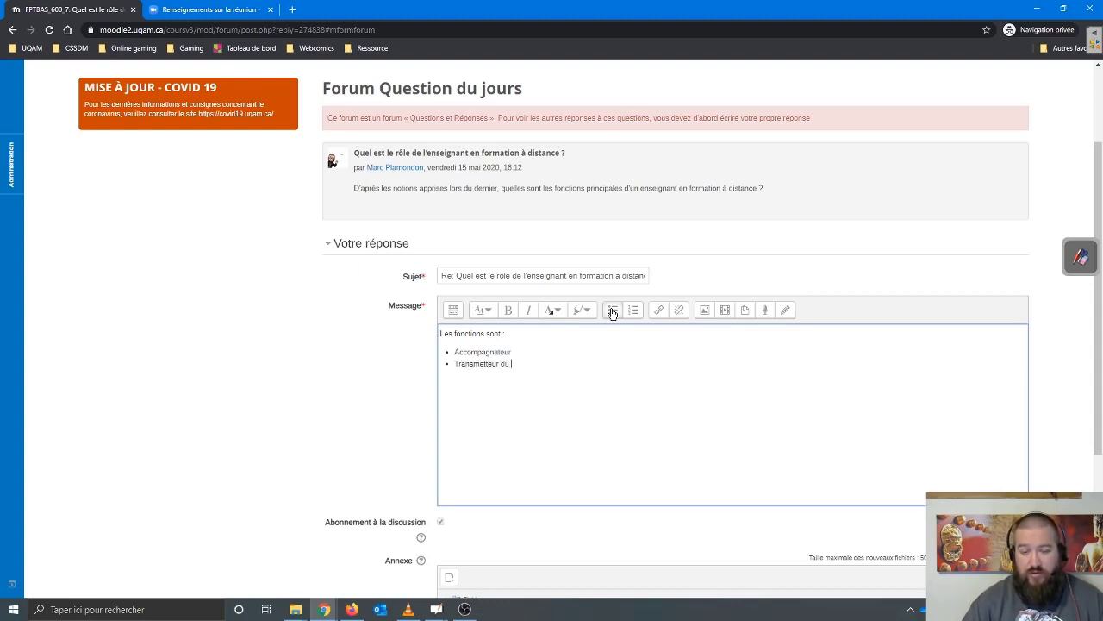
type("saVOIR")
key("BackSpace")
key("BackSpace")
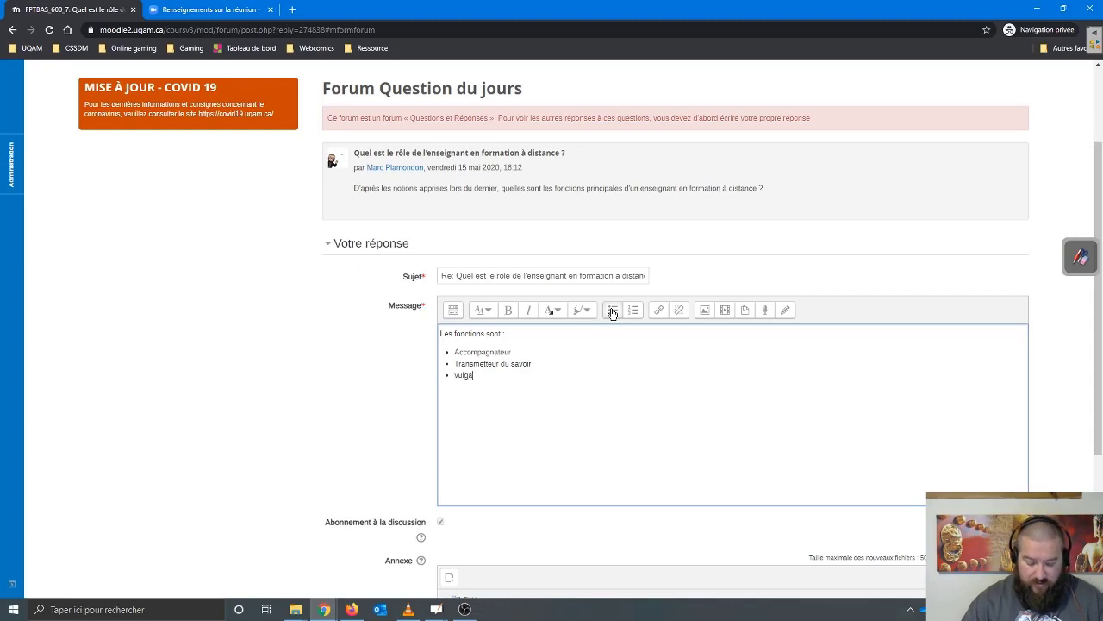
key("Home")
key("Delete")
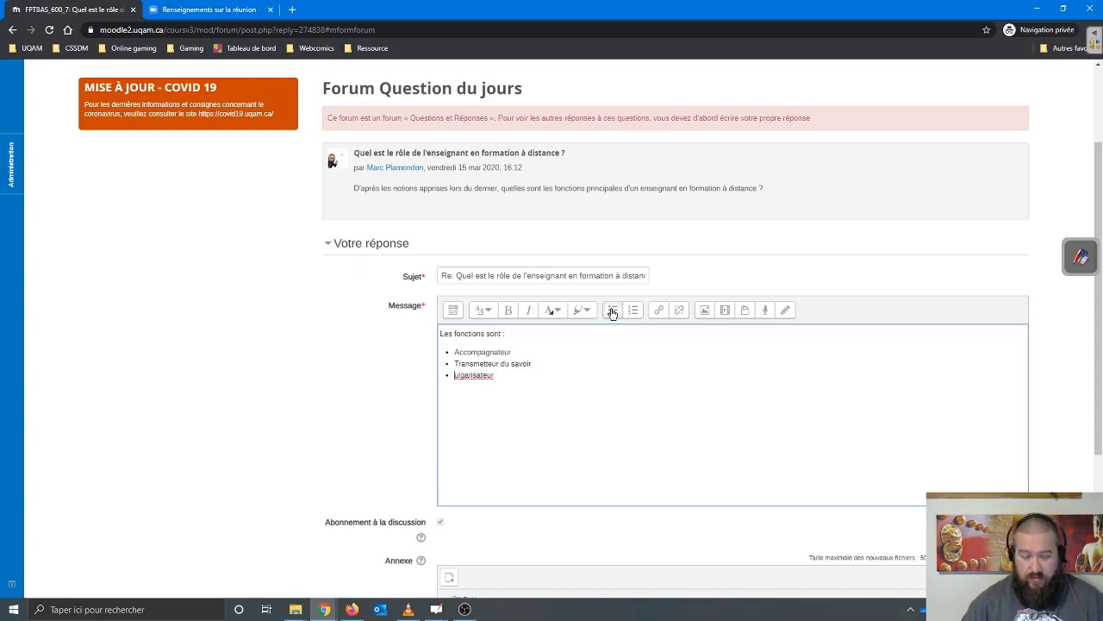
type("V")
- Submit the three-item reply and return to the discussion
scroll(634, 431, "down", 3)
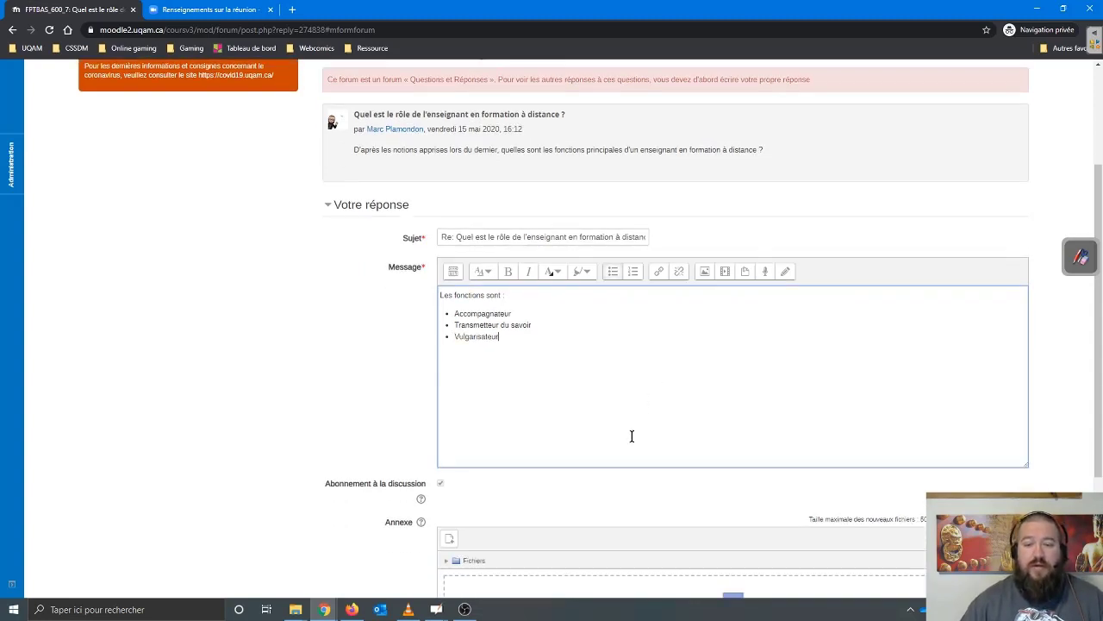
left_click(469, 501)
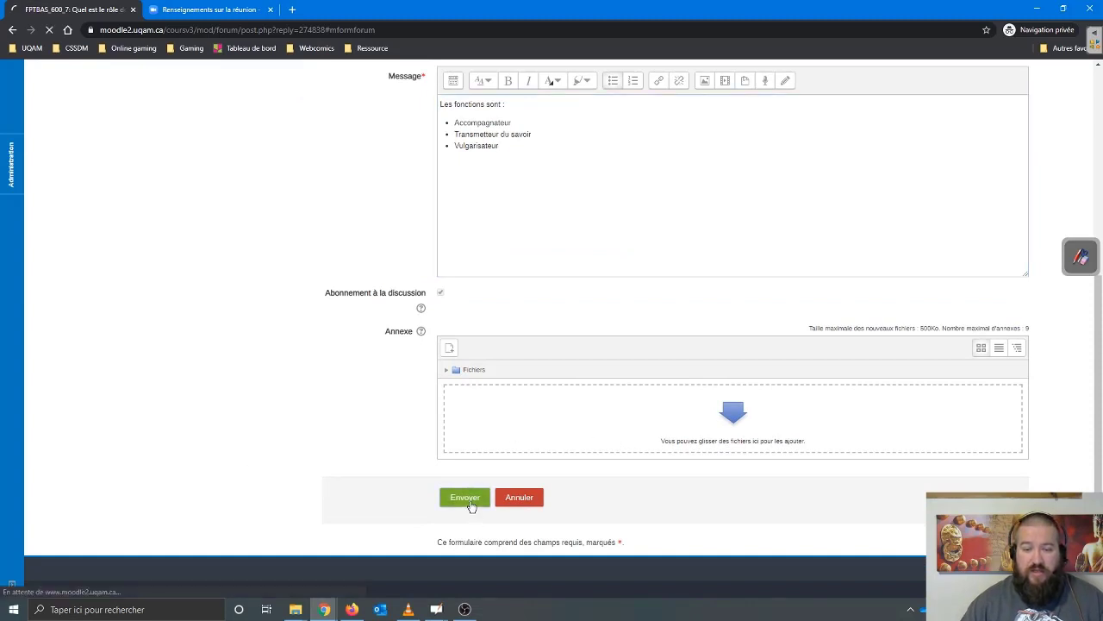
left_click(551, 127)
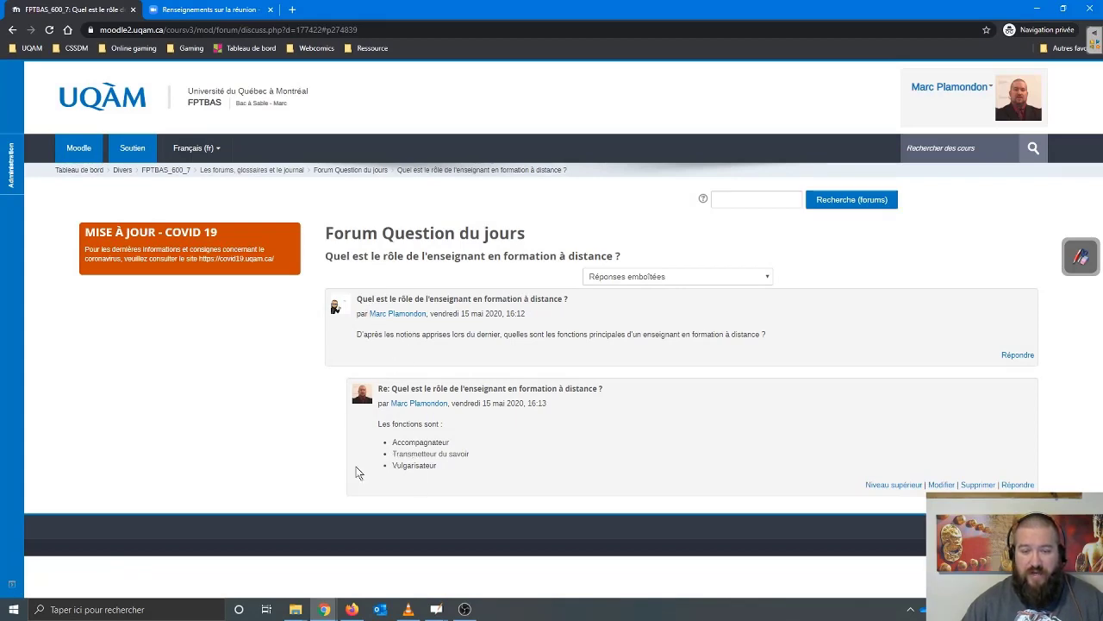
- Switch to Firefox with the second student account and open the "Quel est le rôle de l'enseignant en formation à distance ?" discussion in "Forum Question du jours"
left_click(352, 608)
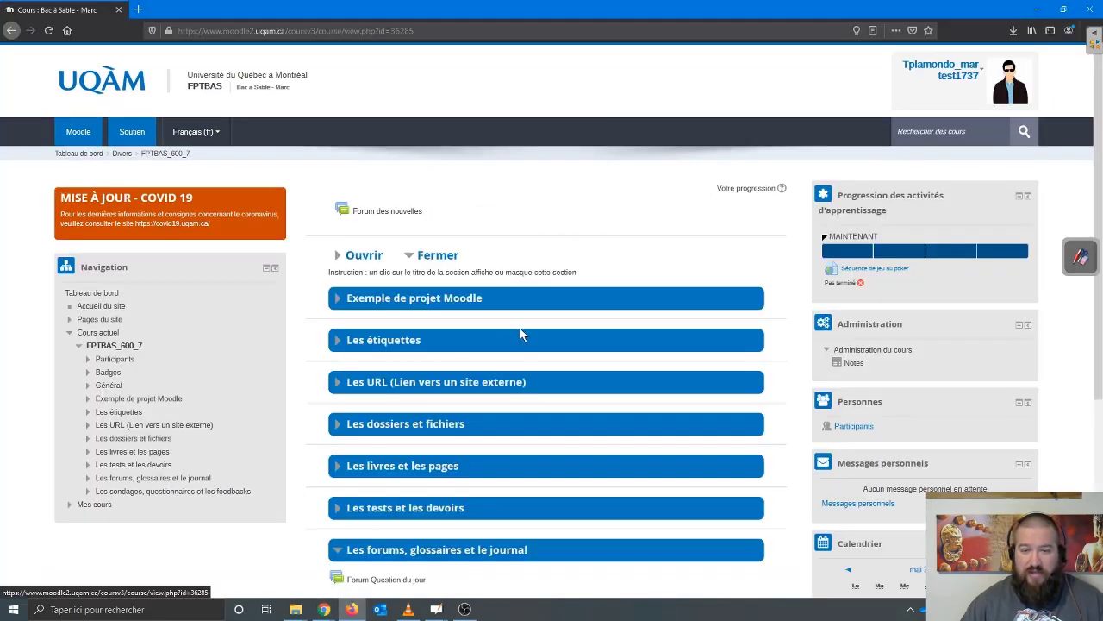
scroll(515, 325, "down", 5)
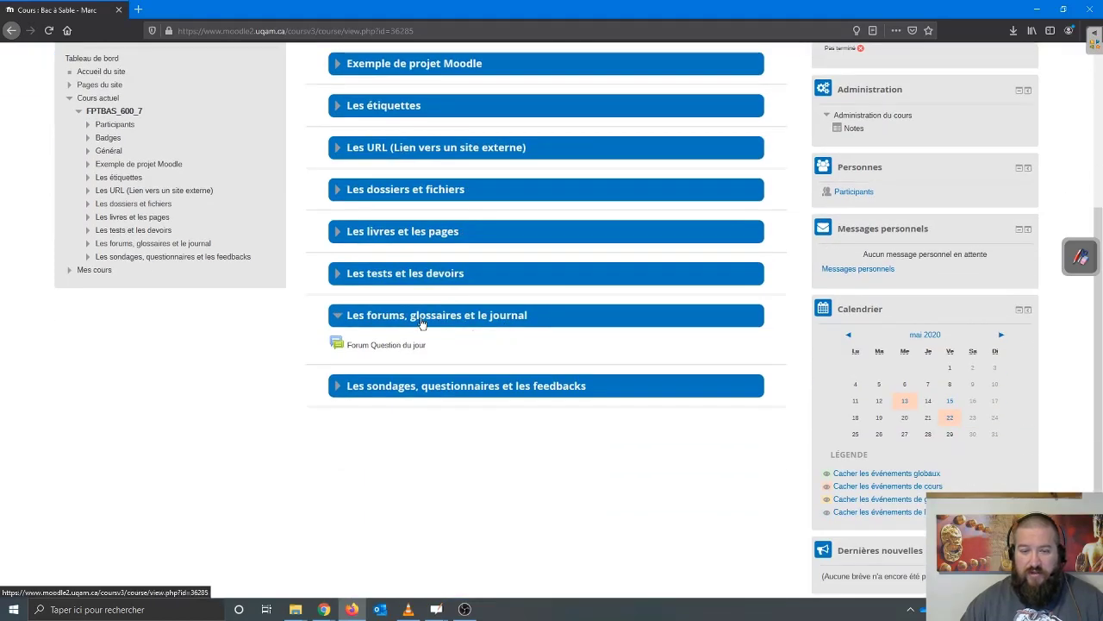
left_click(423, 322)
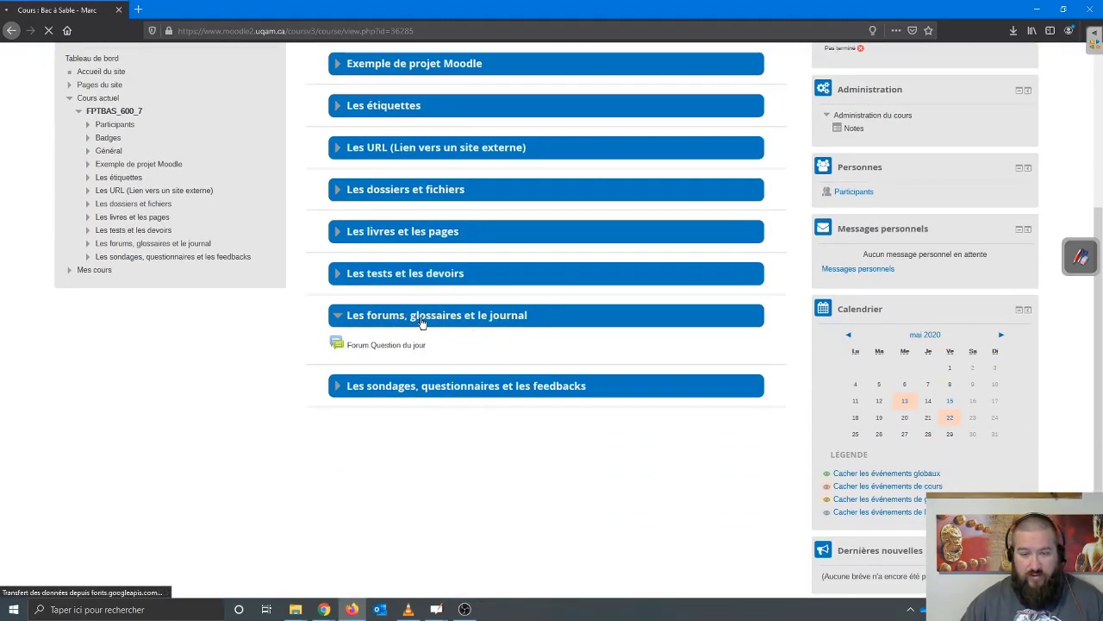
left_click(411, 345)
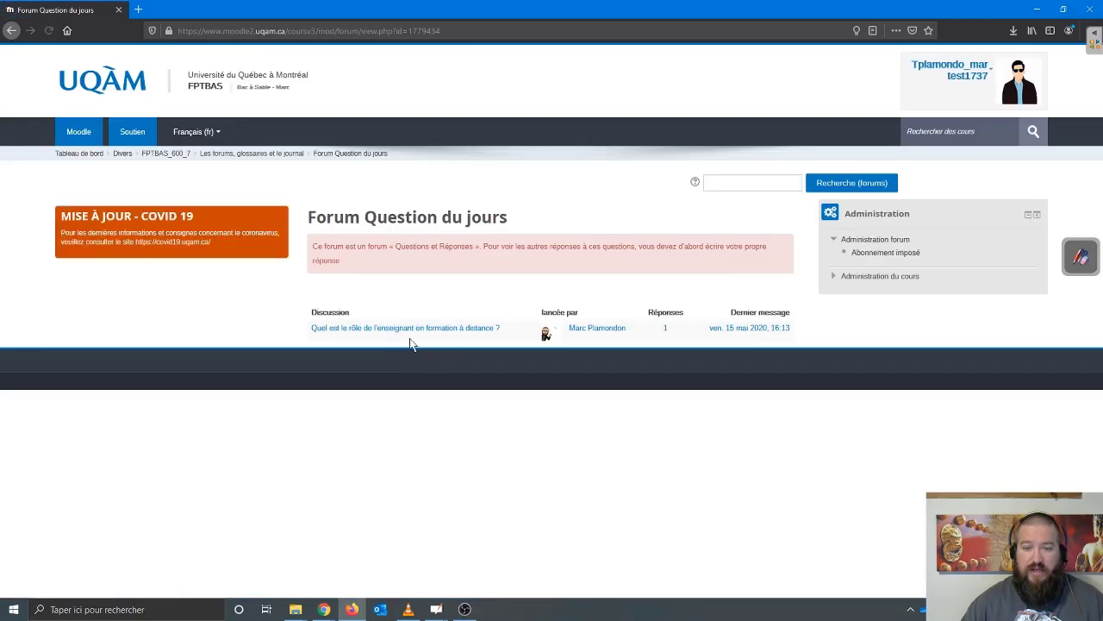
left_click(411, 328)
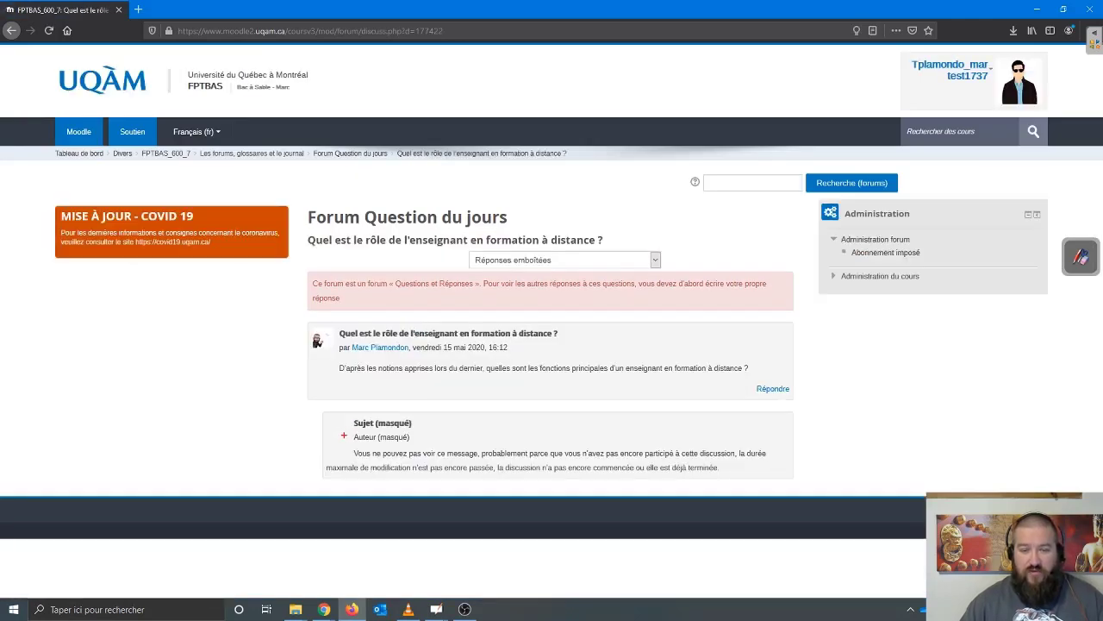
- Outline the masked reply in red, draw an arrow from it towards the question, and clear the annotations
mouse_move(321, 404)
left_mouse_down()
mouse_move(542, 480)
mouse_move(803, 481)
left_mouse_up()
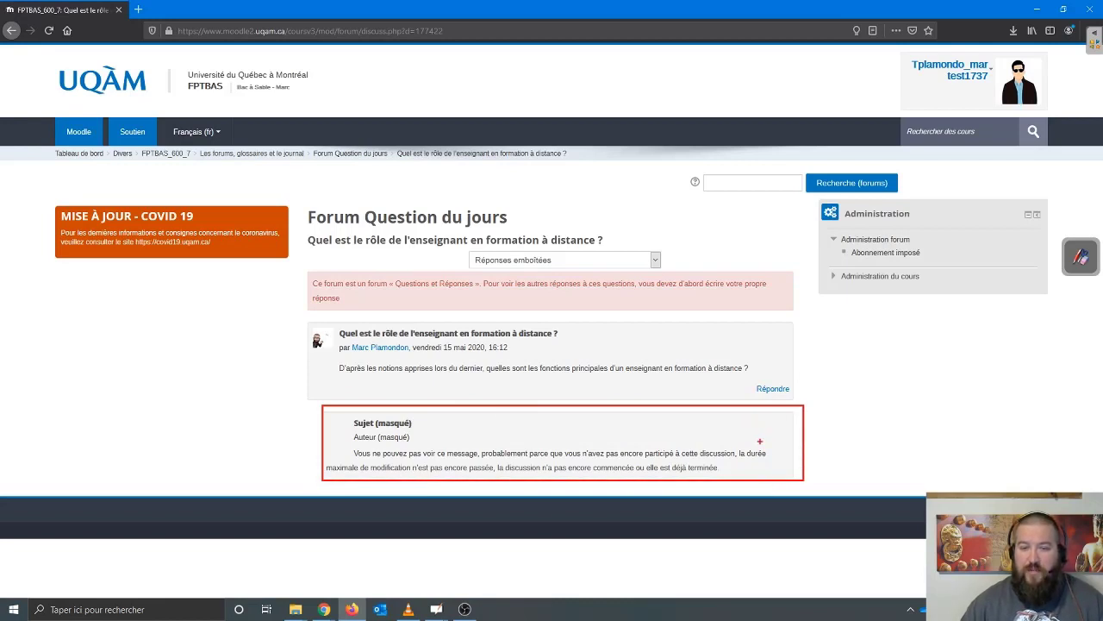
left_click_drag(739, 419, 693, 372)
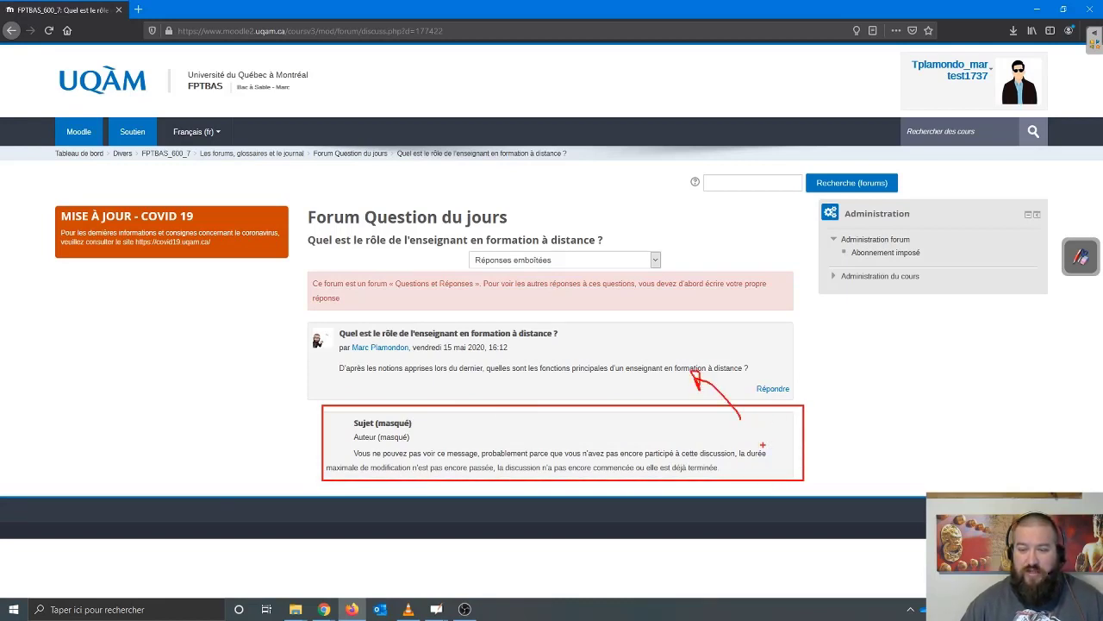
key("Escape")
- Open a reply to the question as the second student and enter the opening line "Les fonctions sont :"
left_click(773, 389)
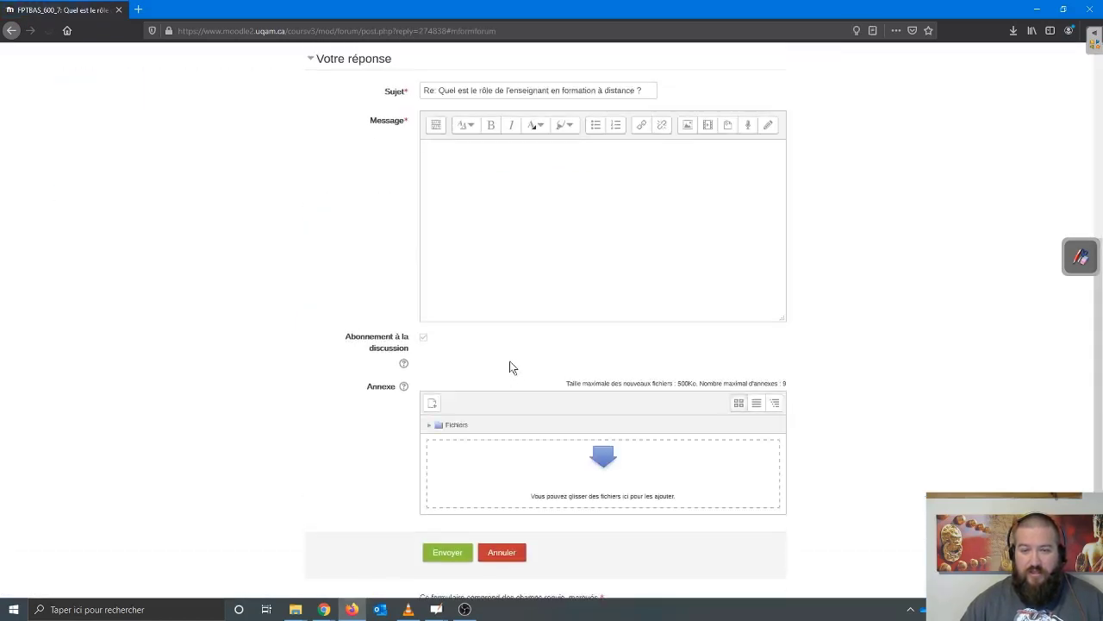
left_click(494, 300)
type("Le")
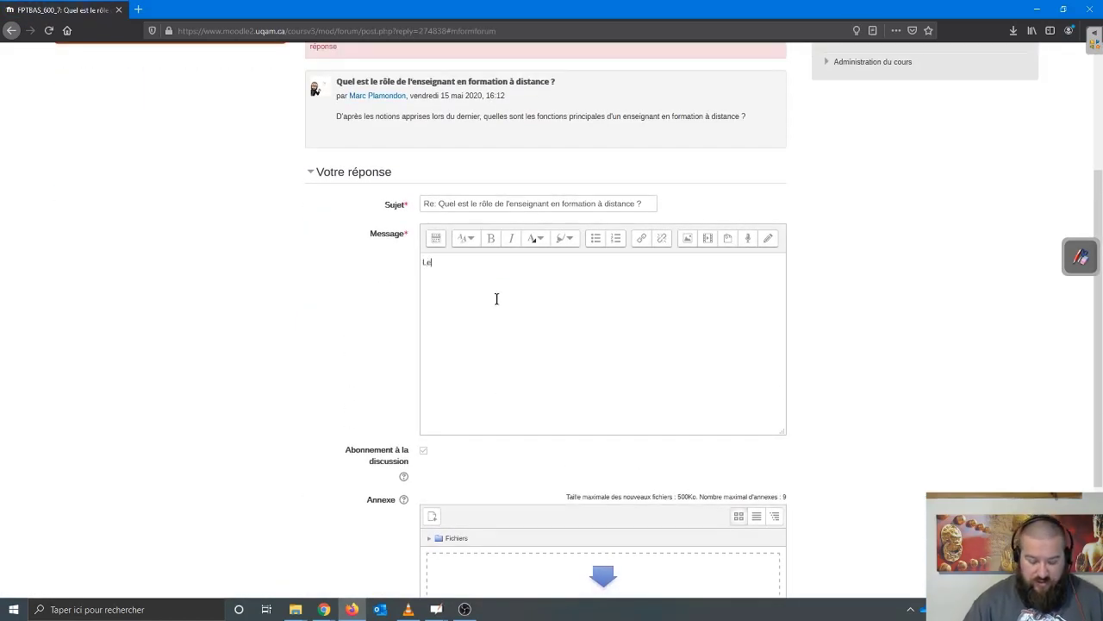
type("s fo")
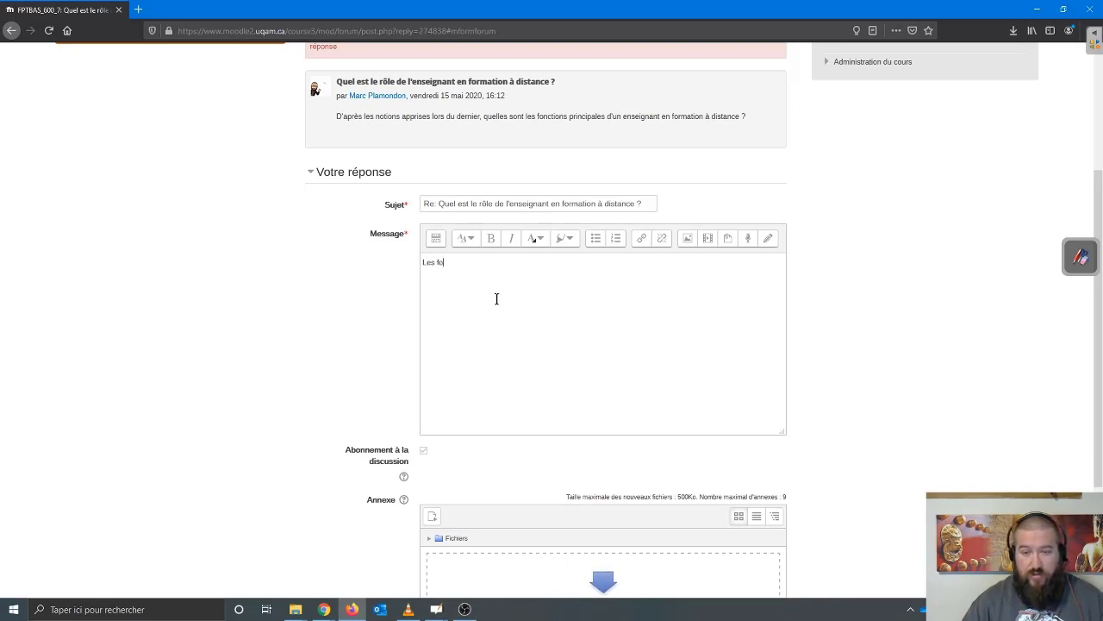
type("nctions sont :")
key("Return")
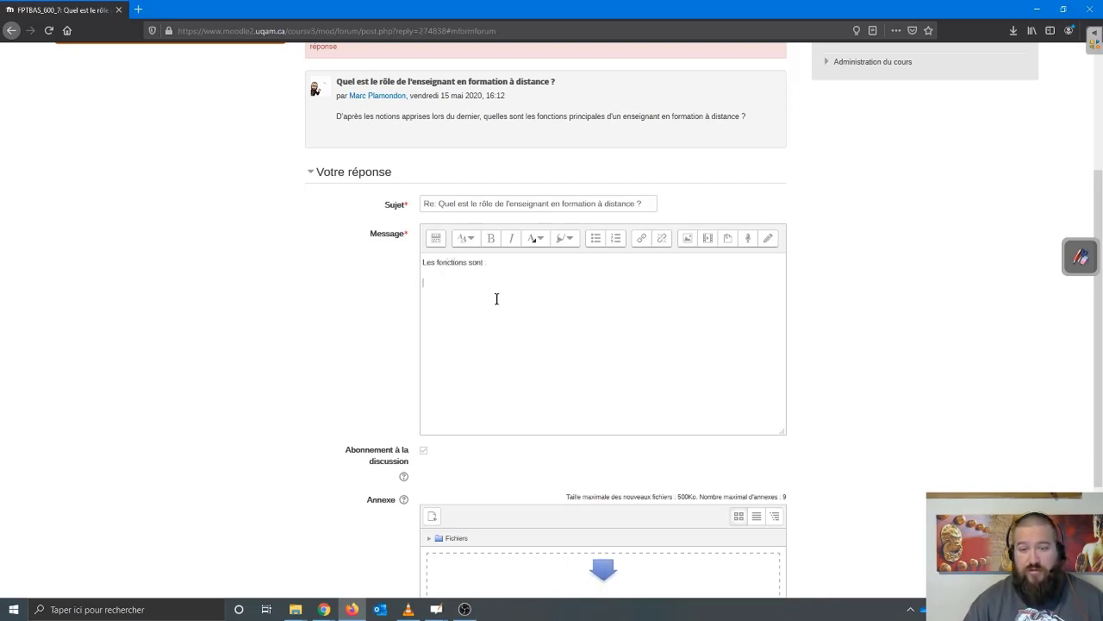
- Add a bulleted list with the items "Accompagnateur" and "soutien émotif" below the opening line
left_click(595, 238)
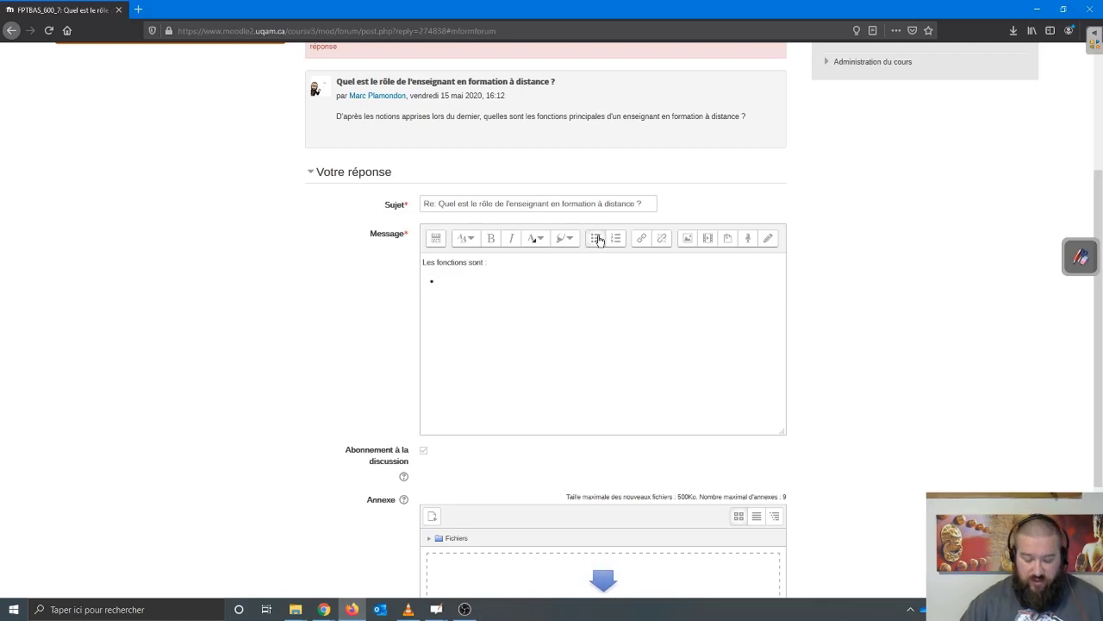
type("Accompagnateur ")
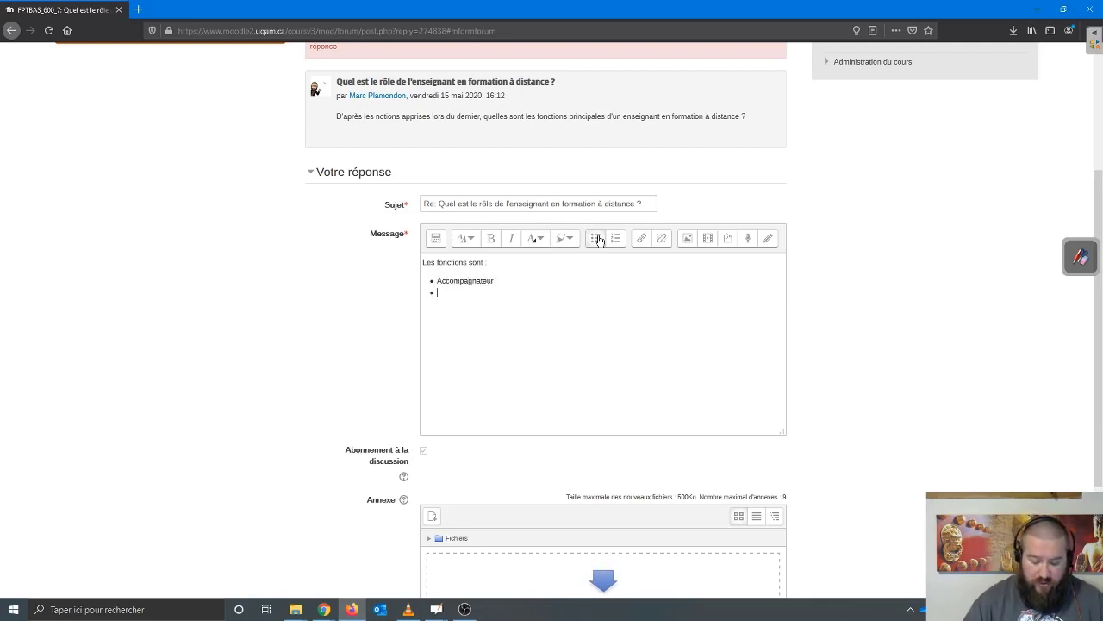
type("soutien émotif")
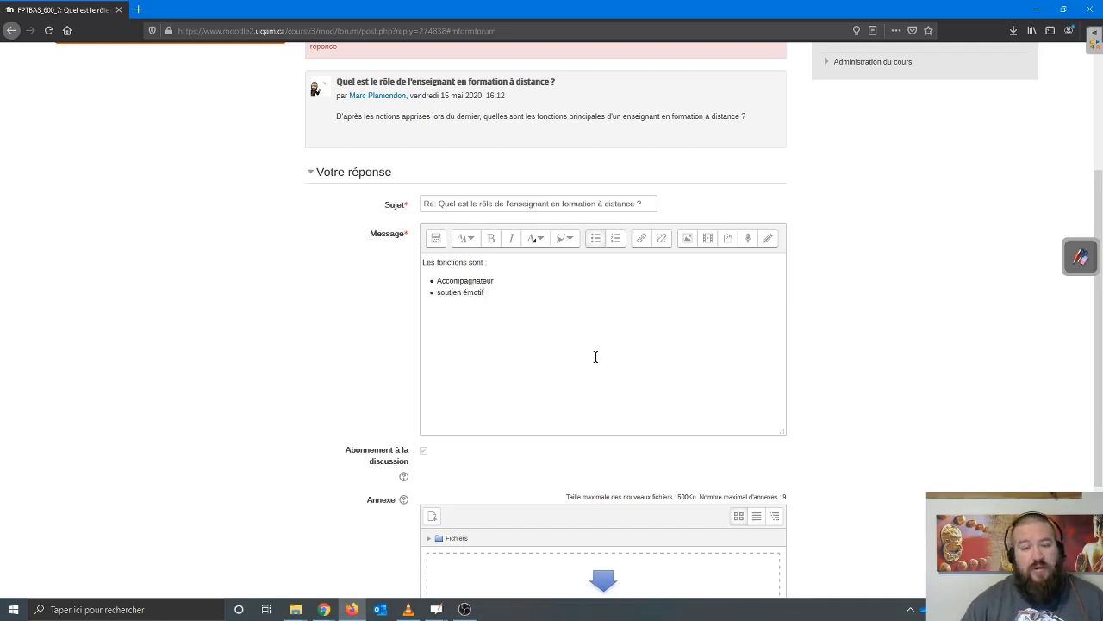
- Submit the second student's reply and go back to the discussion
scroll(595, 356, "down", 3)
left_click(446, 496)
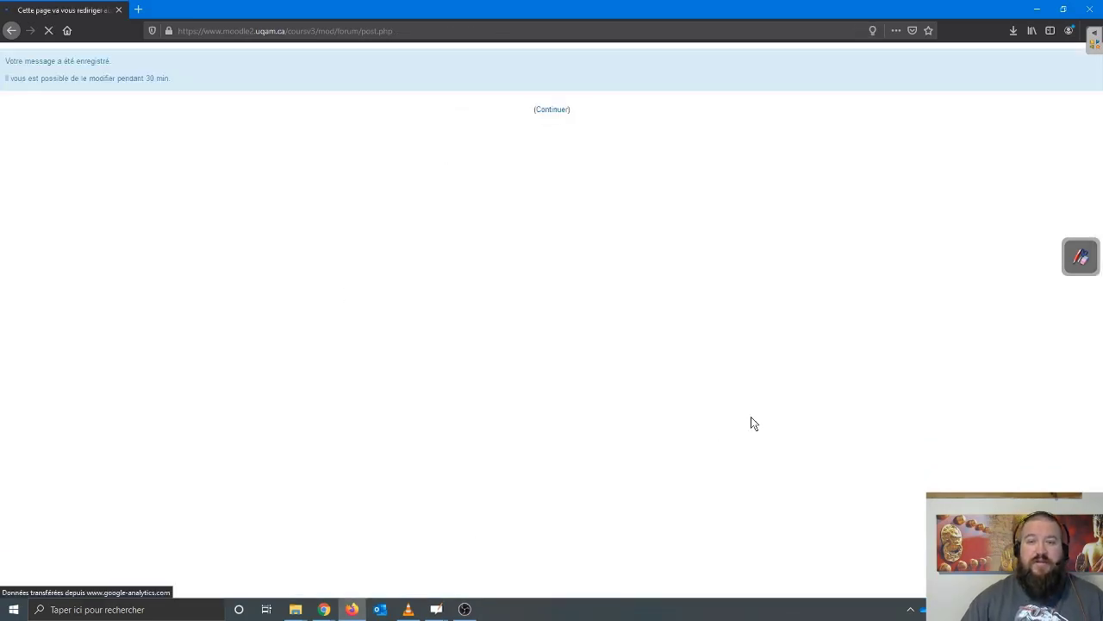
left_click(552, 109)
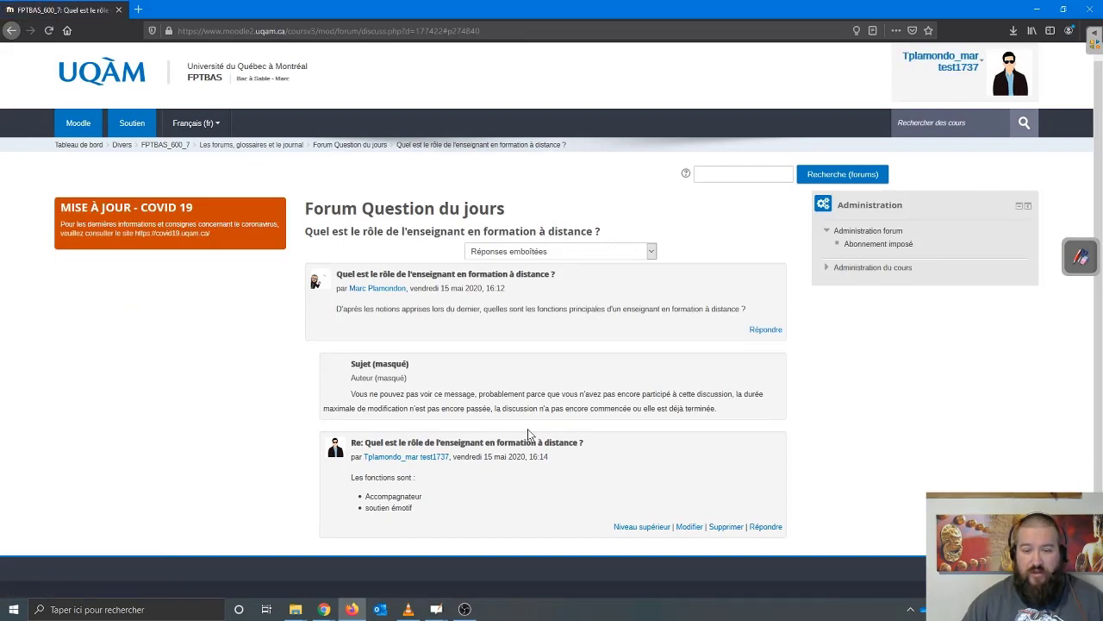
- Frame the masked reply in red, link it to the second student's reply with a curved line, and clear the annotations
mouse_move(308, 348)
left_mouse_down()
mouse_move(613, 414)
mouse_move(786, 416)
left_mouse_up()
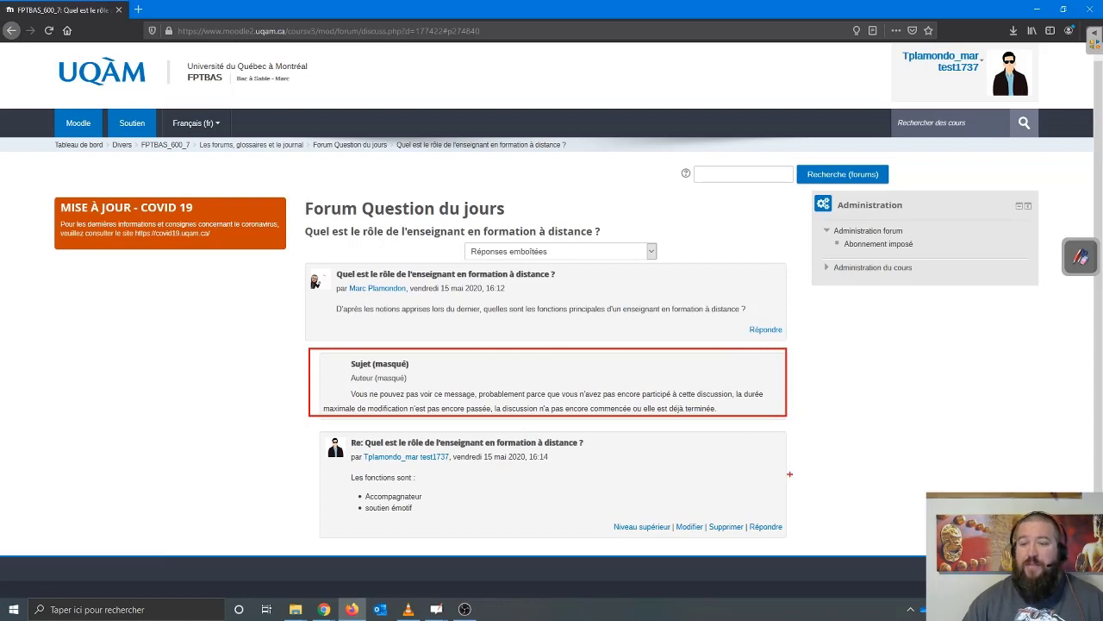
mouse_move(770, 501)
left_mouse_down()
mouse_move(804, 433)
mouse_move(788, 401)
left_mouse_up()
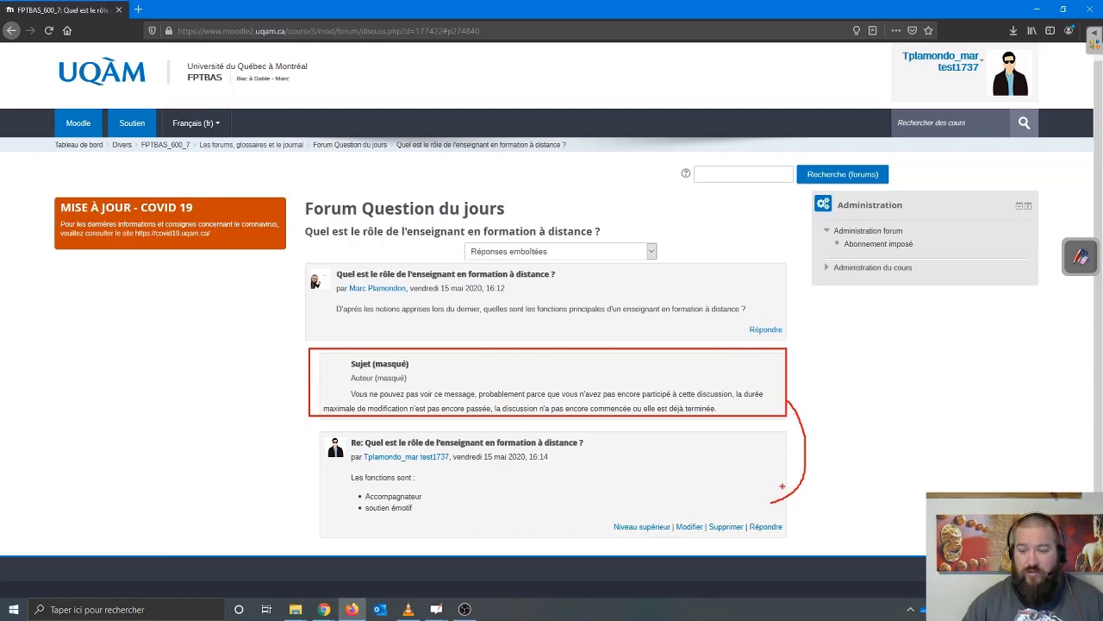
left_click_drag(782, 486, 793, 505)
key("Escape")
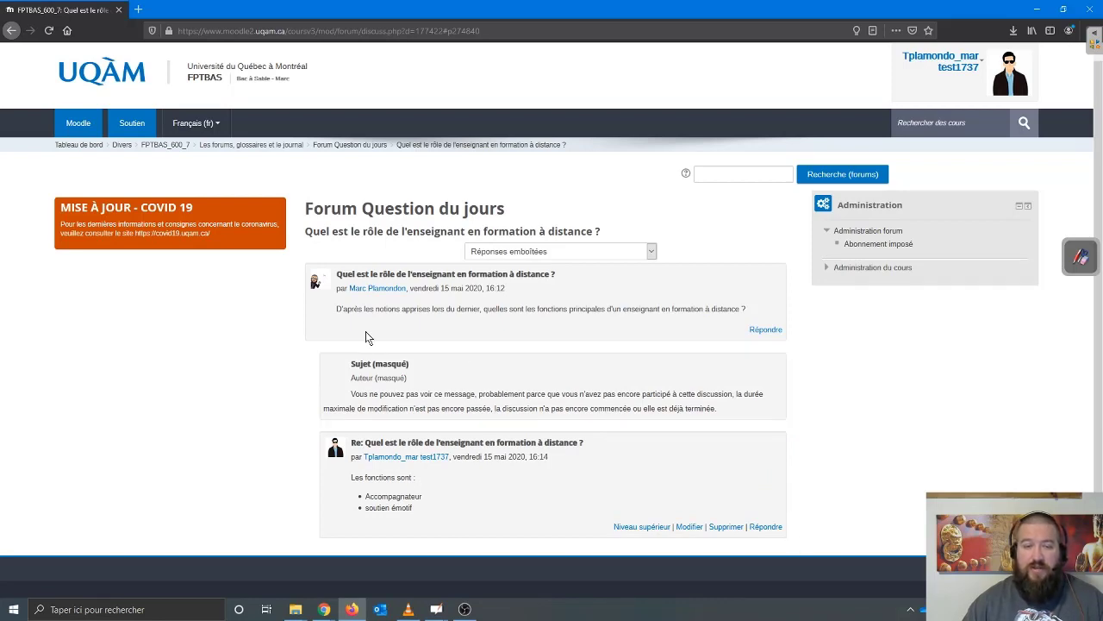
- Reopen "Forum Question du jours" from the course page and check the replies in its question discussion
left_click(175, 145)
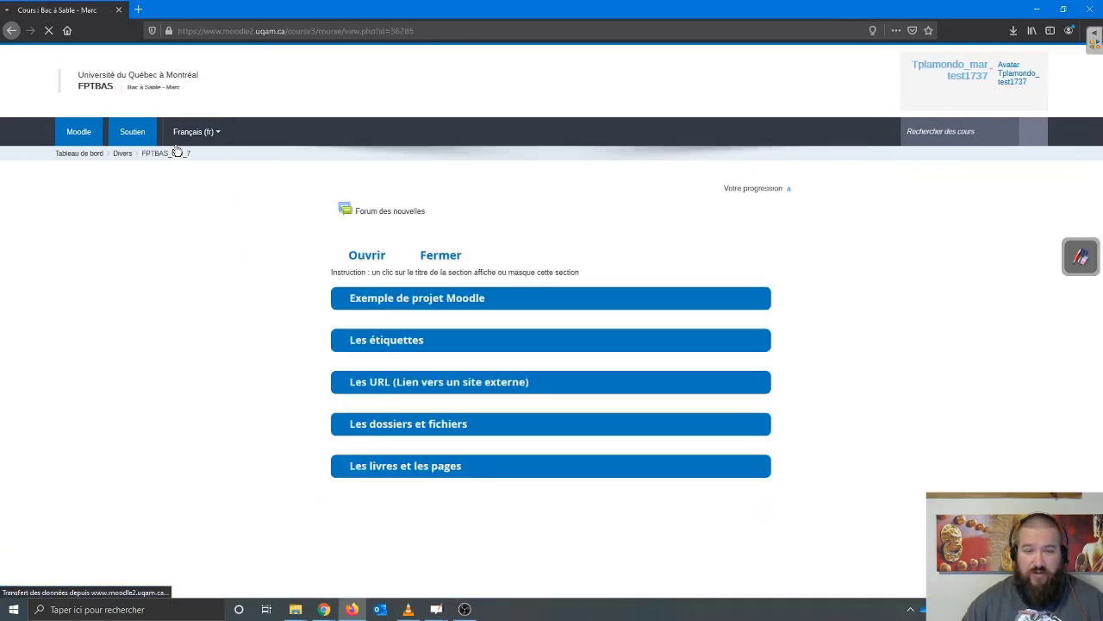
scroll(500, 381, "down", 1)
scroll(500, 381, "down", 3)
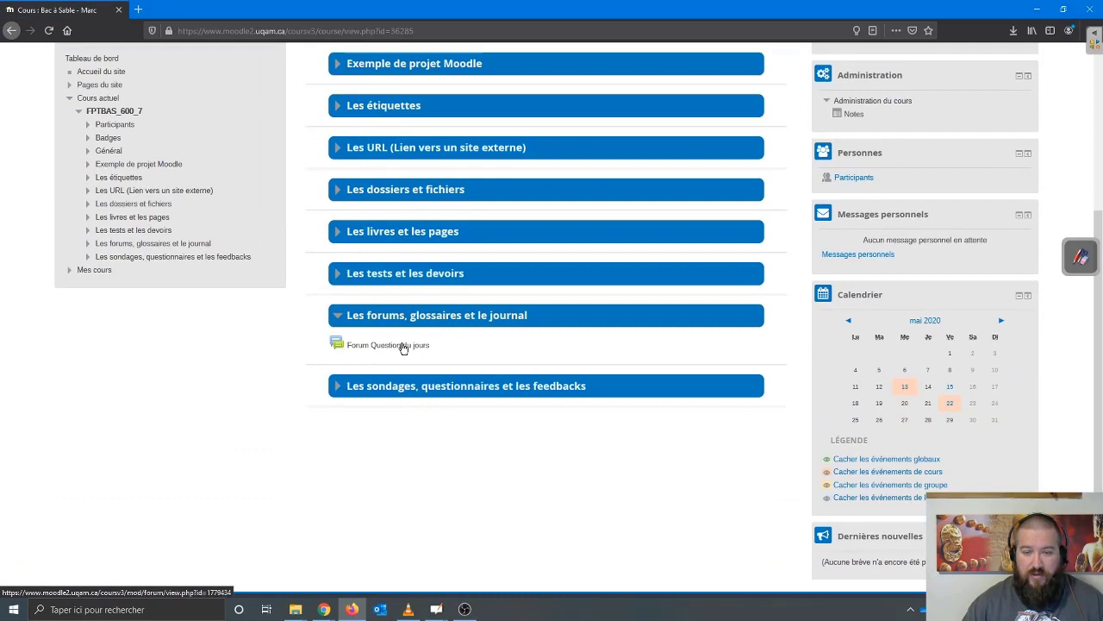
left_click(402, 348)
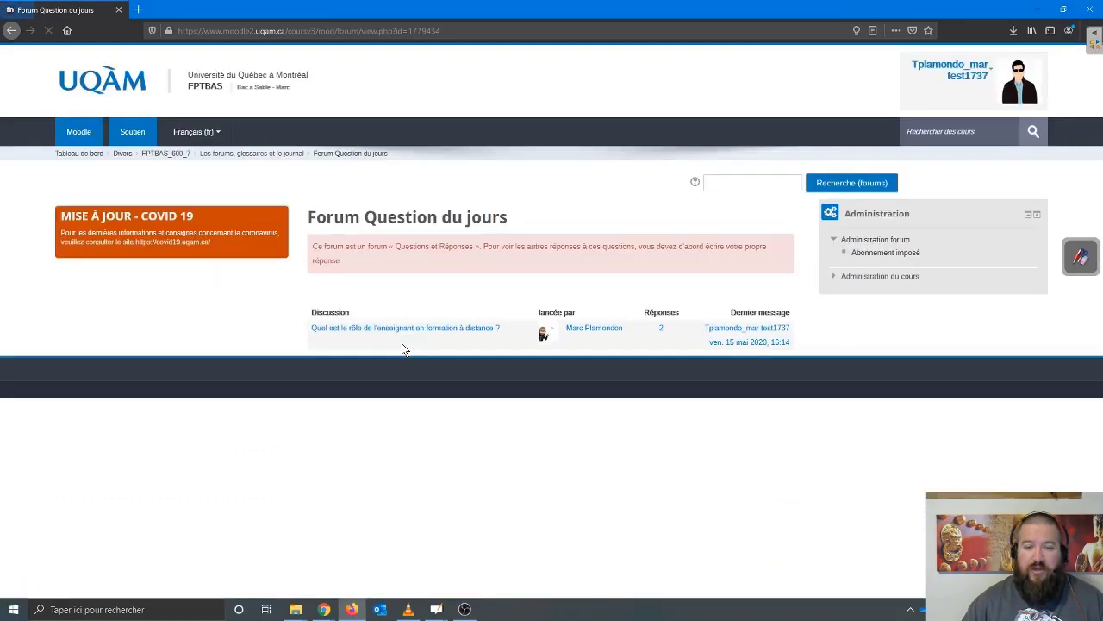
left_click(394, 328)
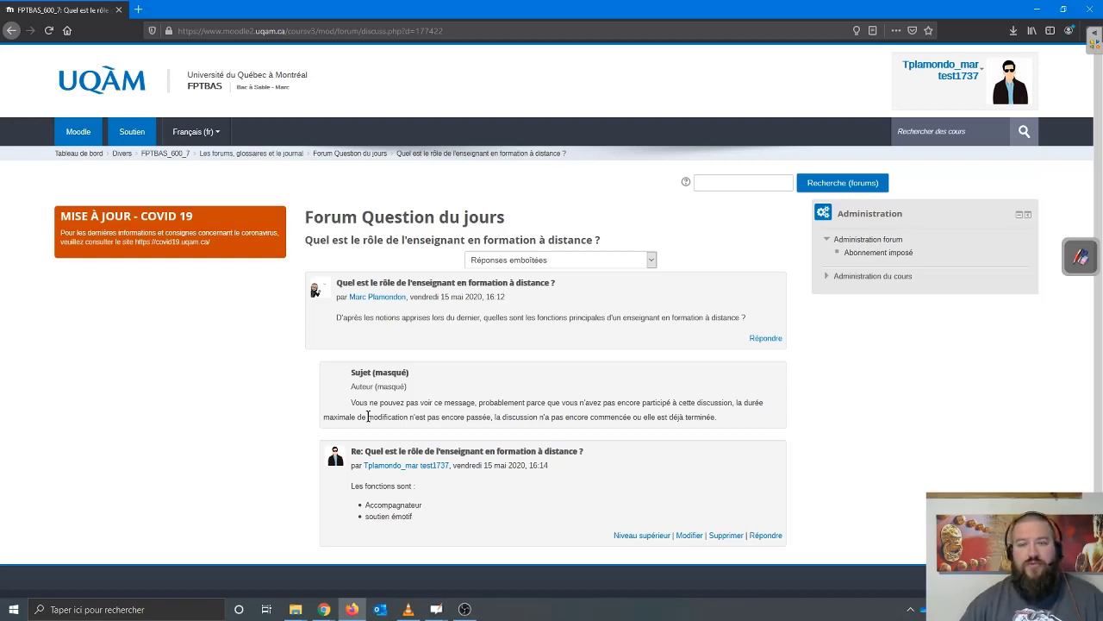
- Switch to the teacher's session in Chrome and return to the main page of course FPTBAS_600_7
left_click(160, 157)
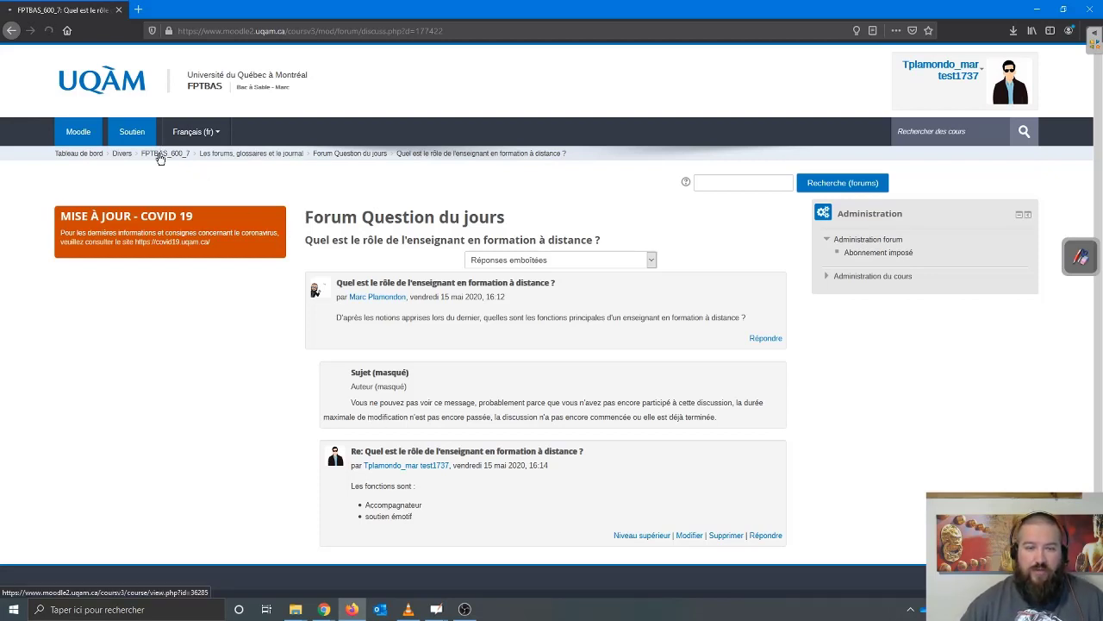
mouse_move(324, 609)
left_click(318, 561)
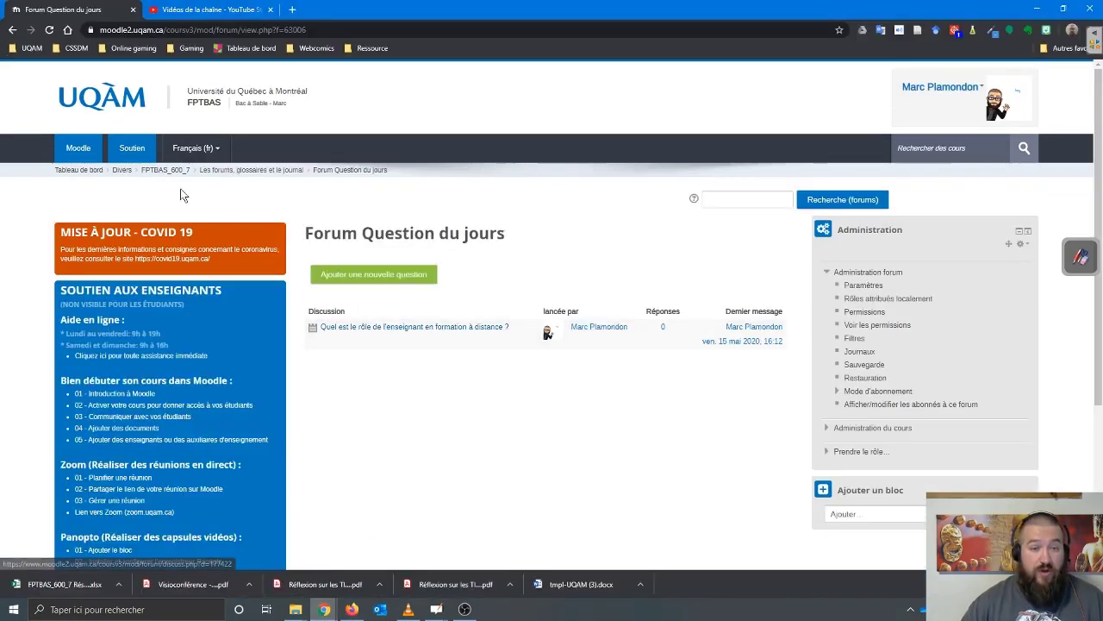
left_click(158, 173)
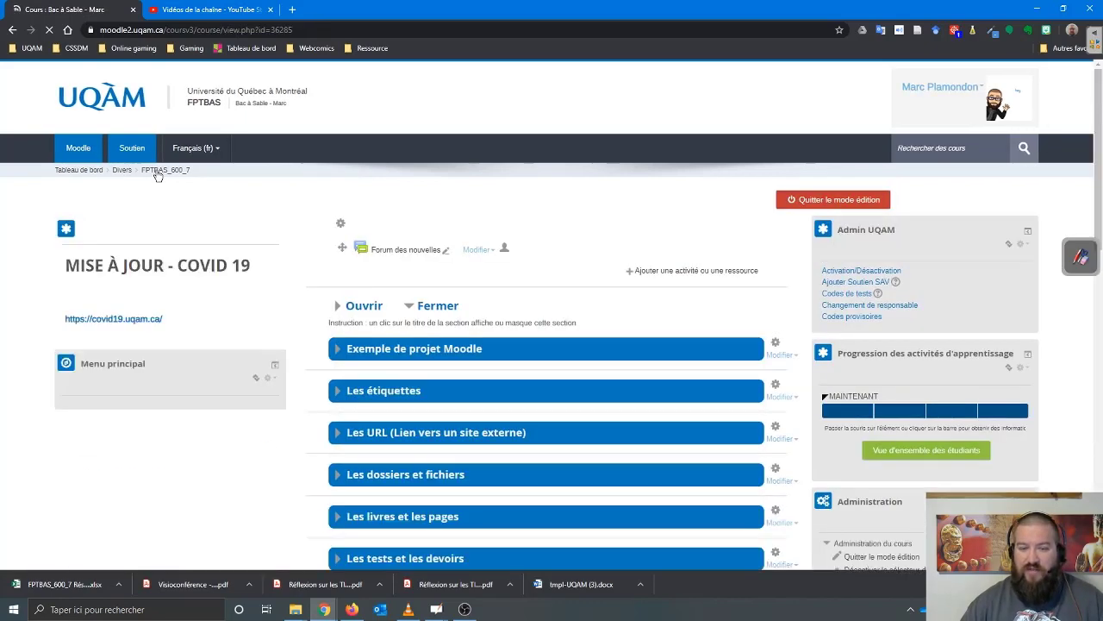
- Add a new Forum activity to the section "Les forums, glossaires et le journal"
scroll(285, 353, "down", 3)
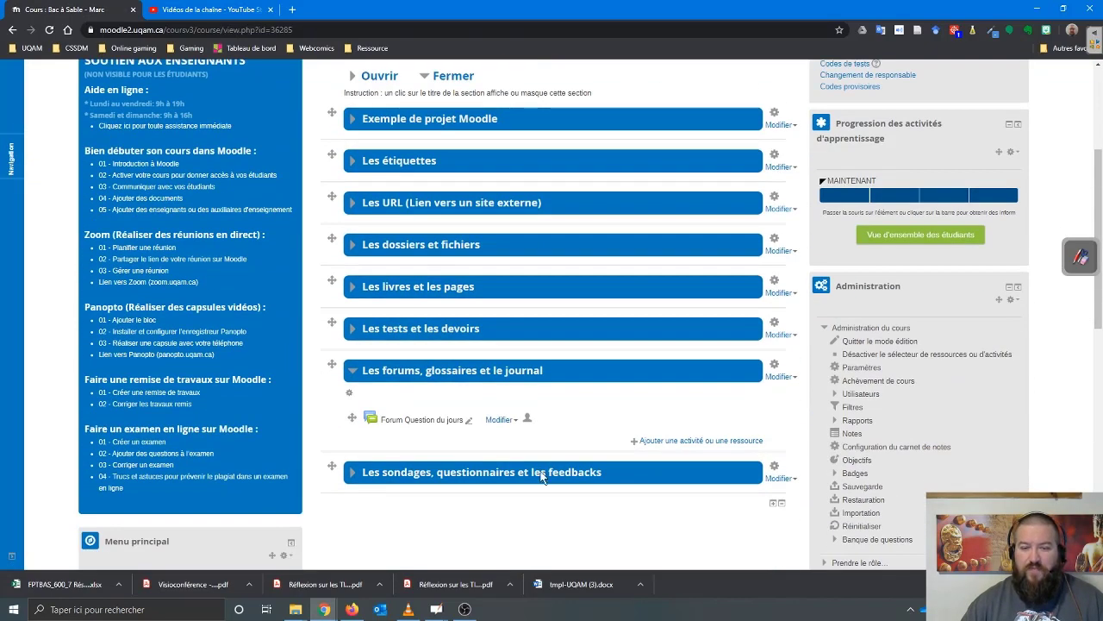
left_click(653, 443)
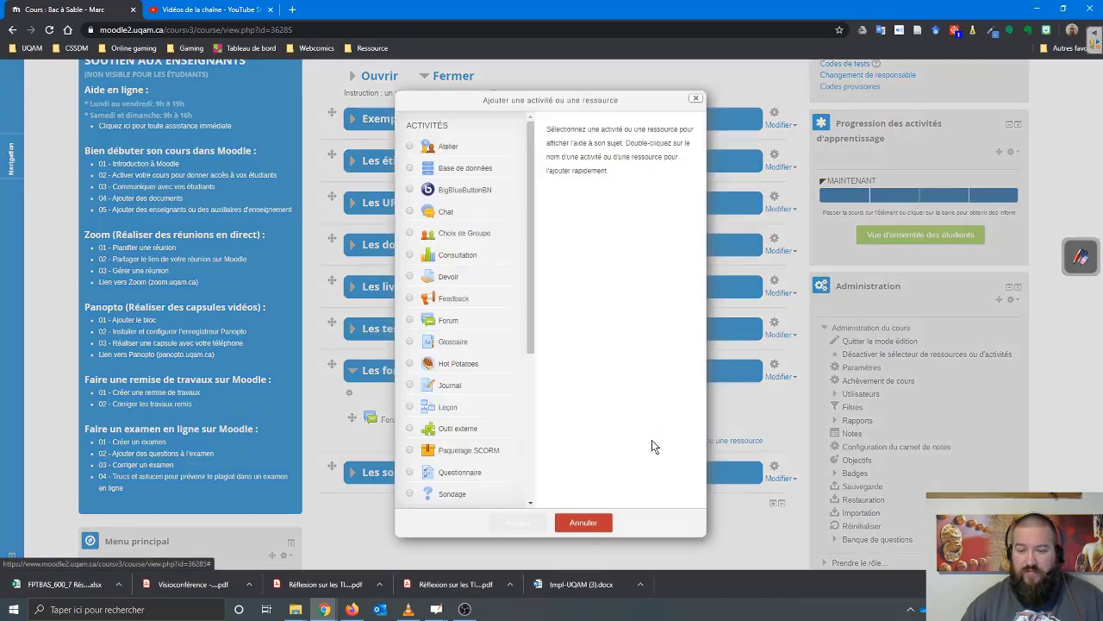
left_click(448, 322)
left_click(518, 523)
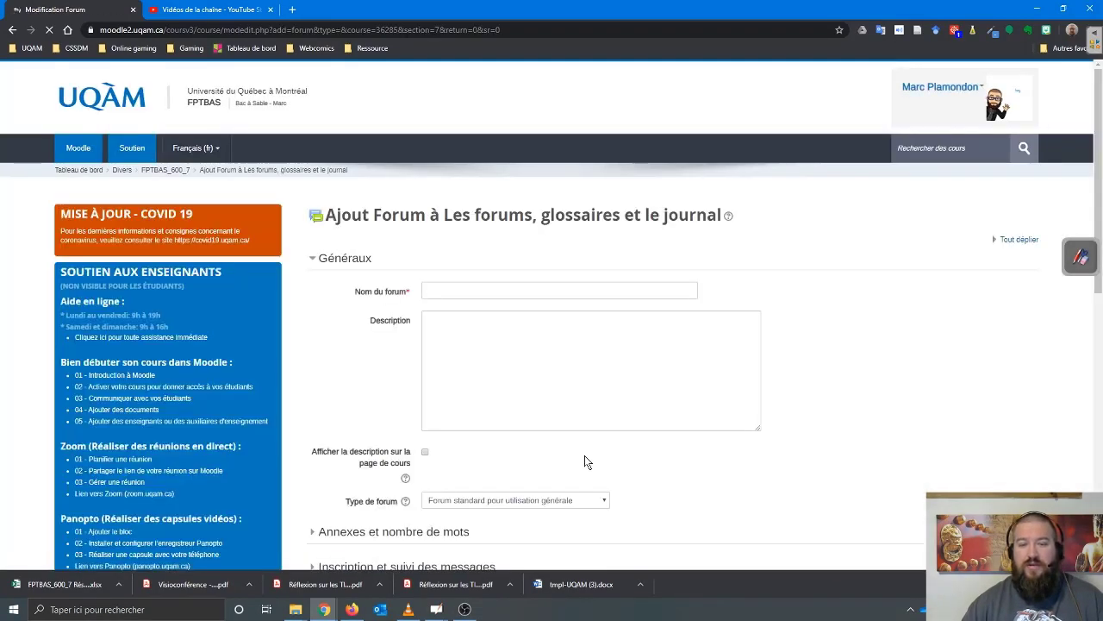
- Name the new forum "Forum échange évalué"
left_click(438, 292)
type("For")
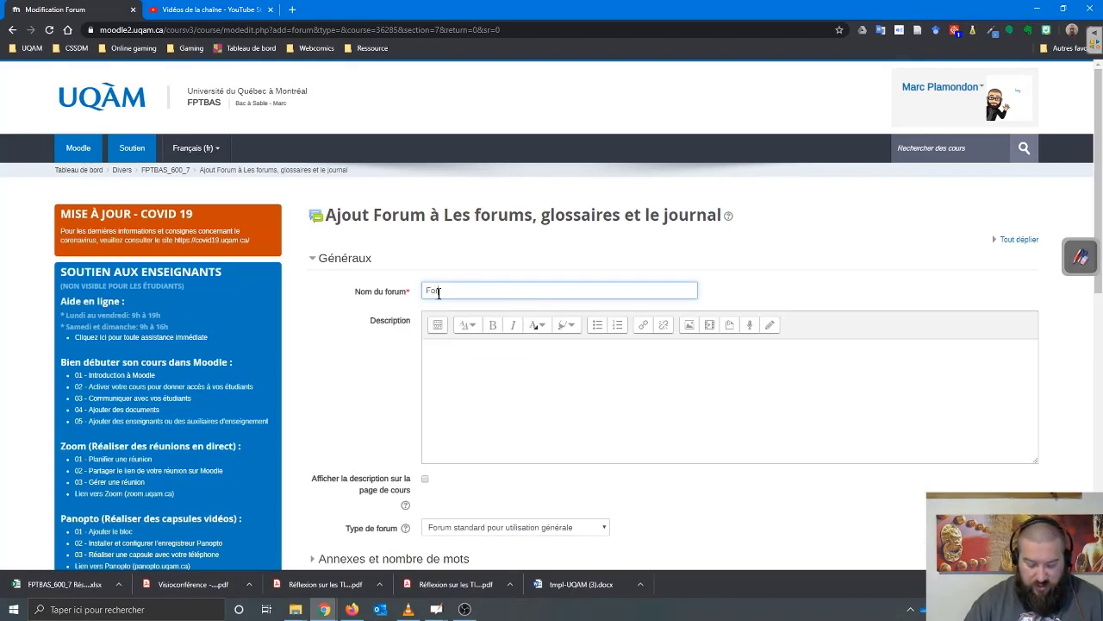
type("um éch")
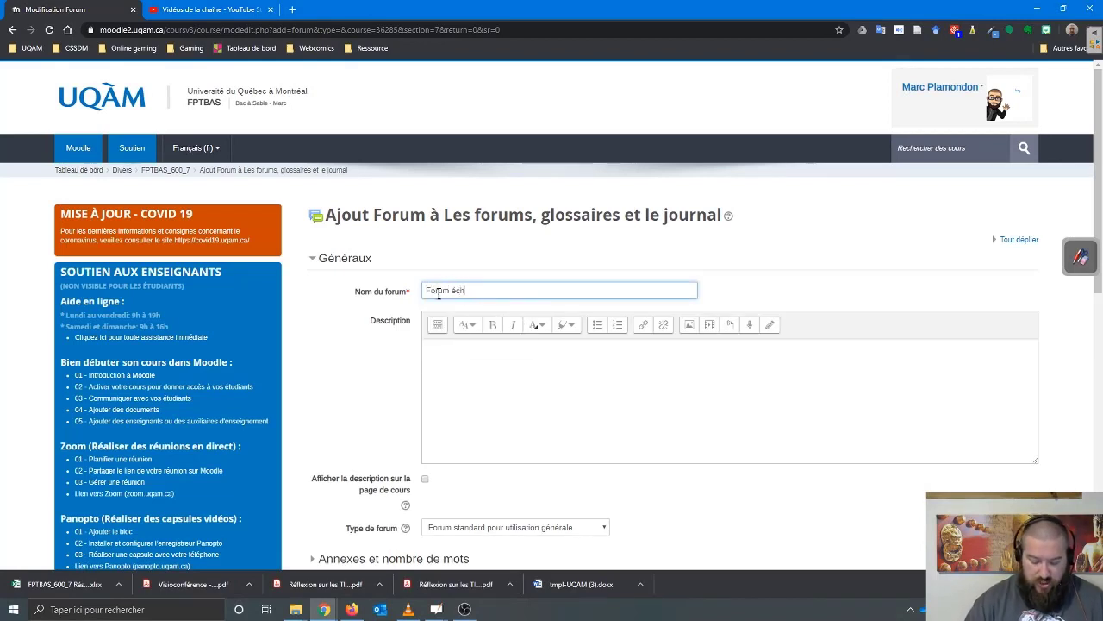
type("ange évaluer")
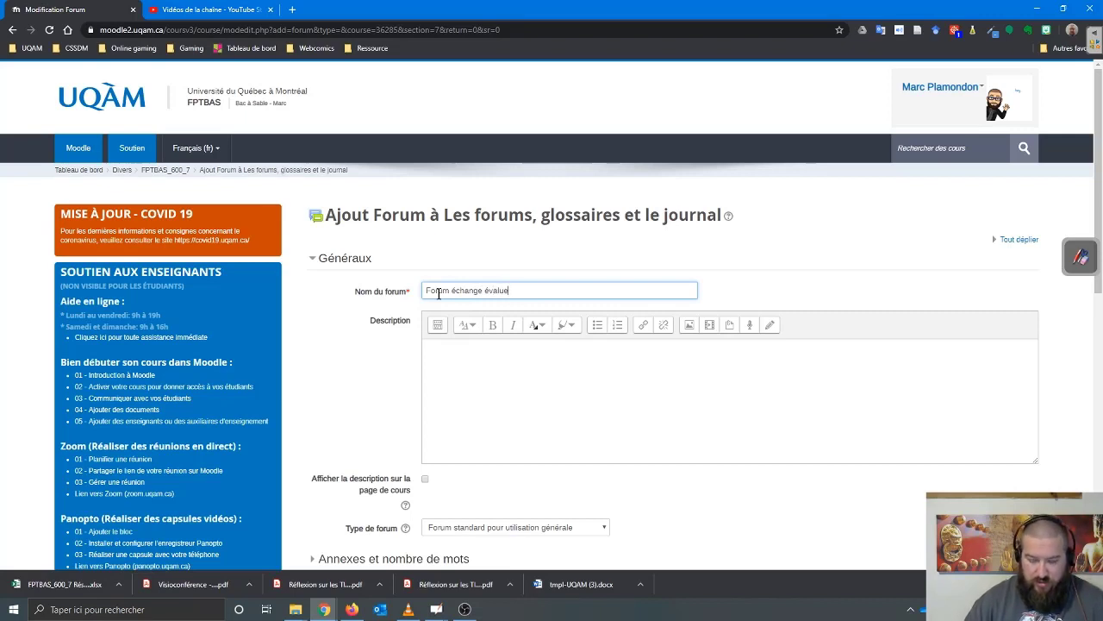
key("BackSpace")
type("é")
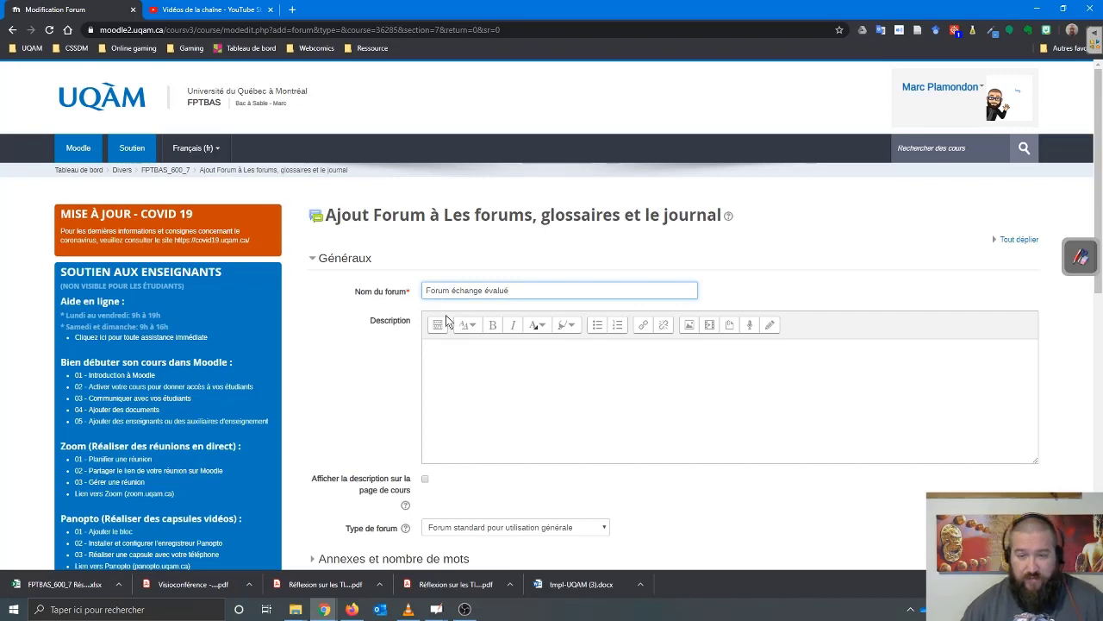
- Open the choices for the forum type in the new forum's general settings
left_click(508, 399)
scroll(517, 405, "down", 2)
scroll(467, 472, "down", 2)
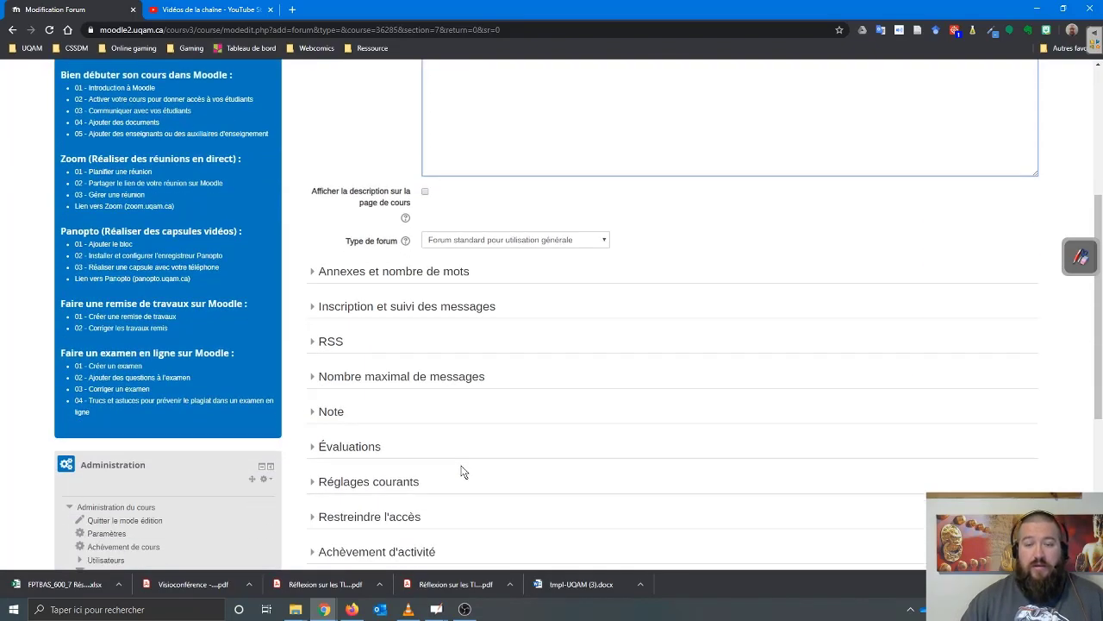
scroll(461, 471, "up", 2)
left_click(507, 358)
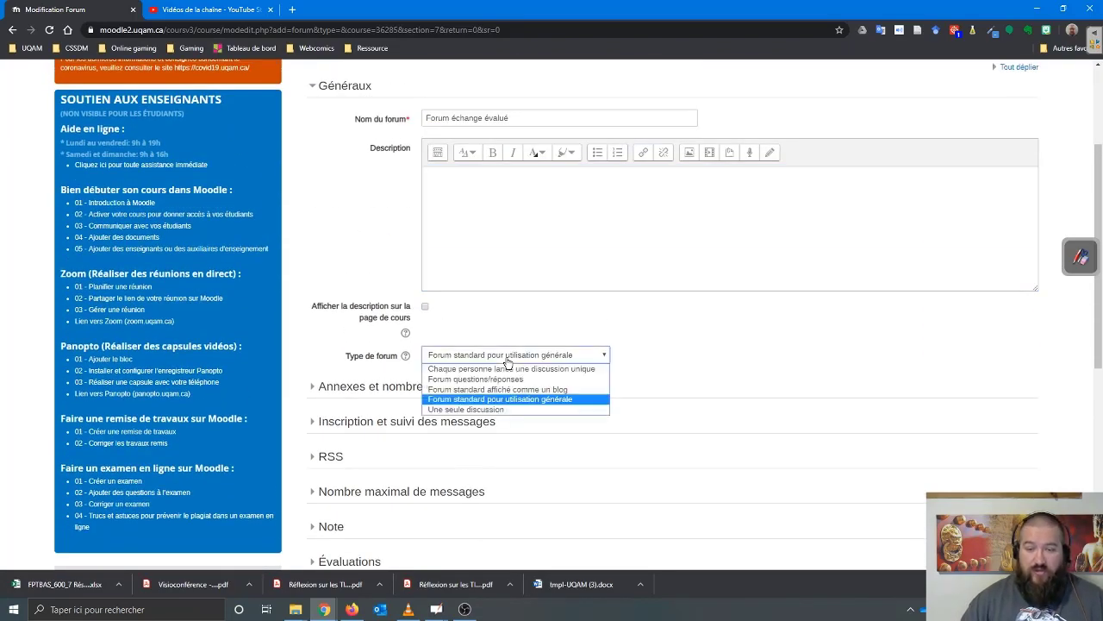